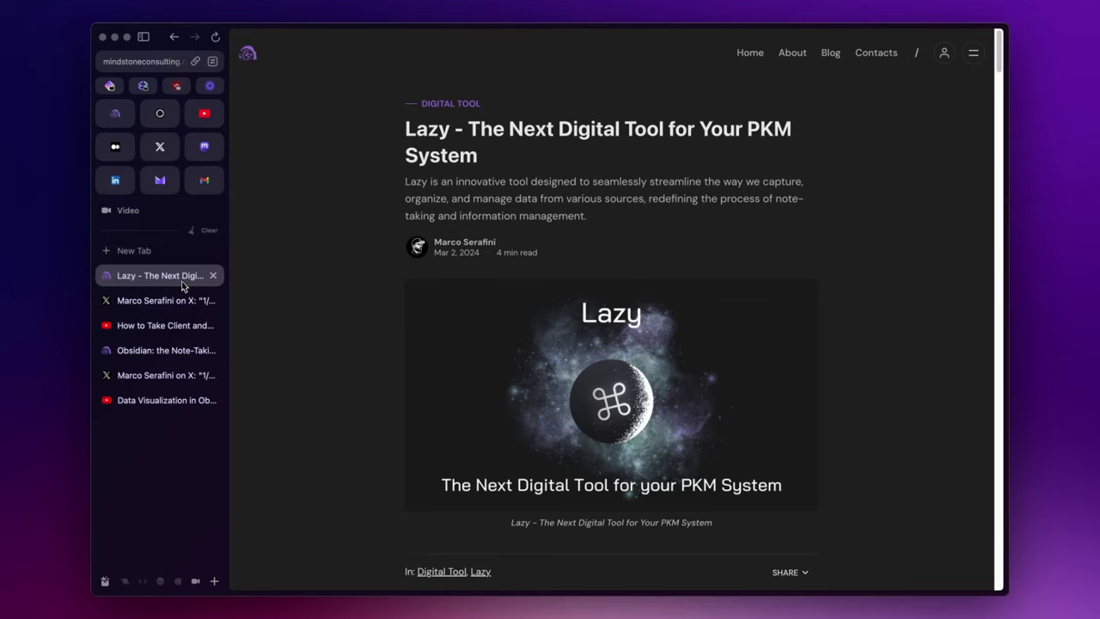
Step: Look over the open X post about the "People" section and the YouTube video on client notes, then return to the Lazy article
click(182, 301)
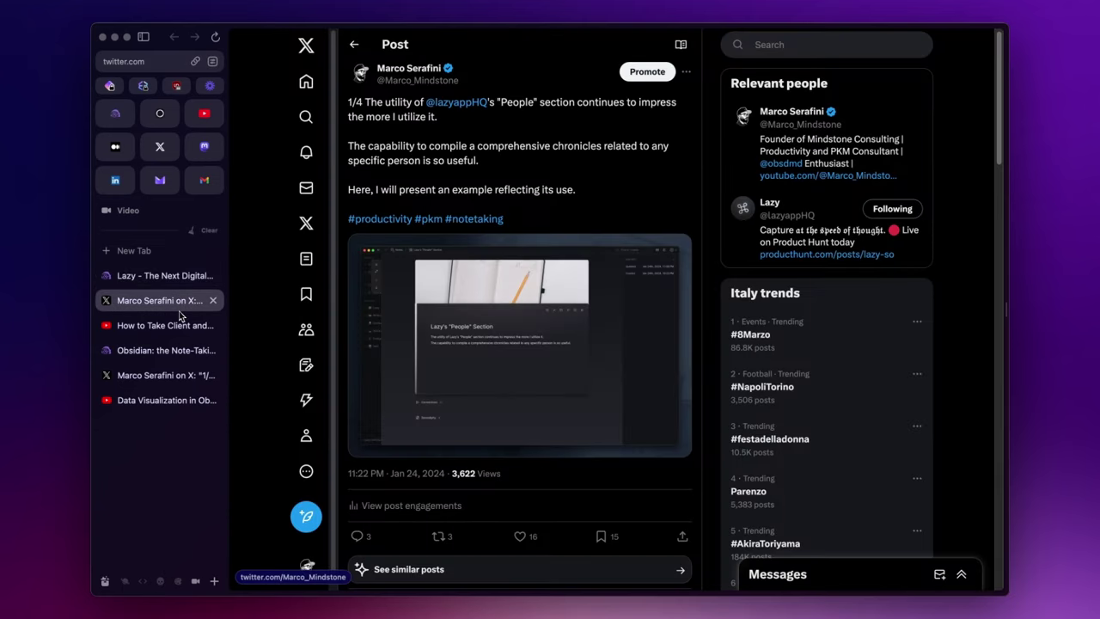
click(198, 325)
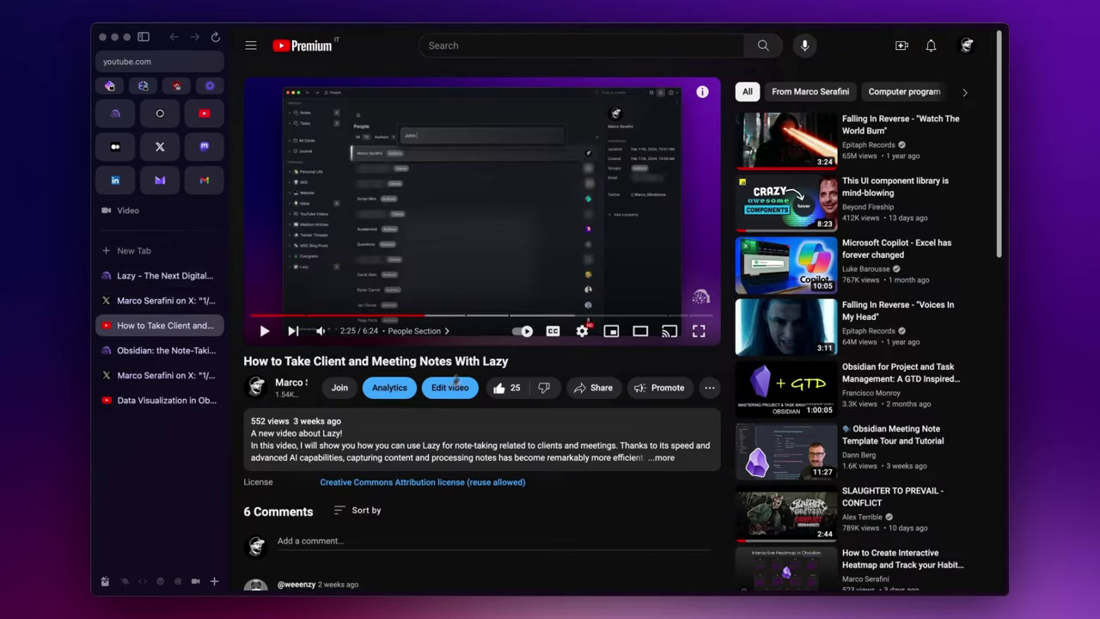
click(186, 278)
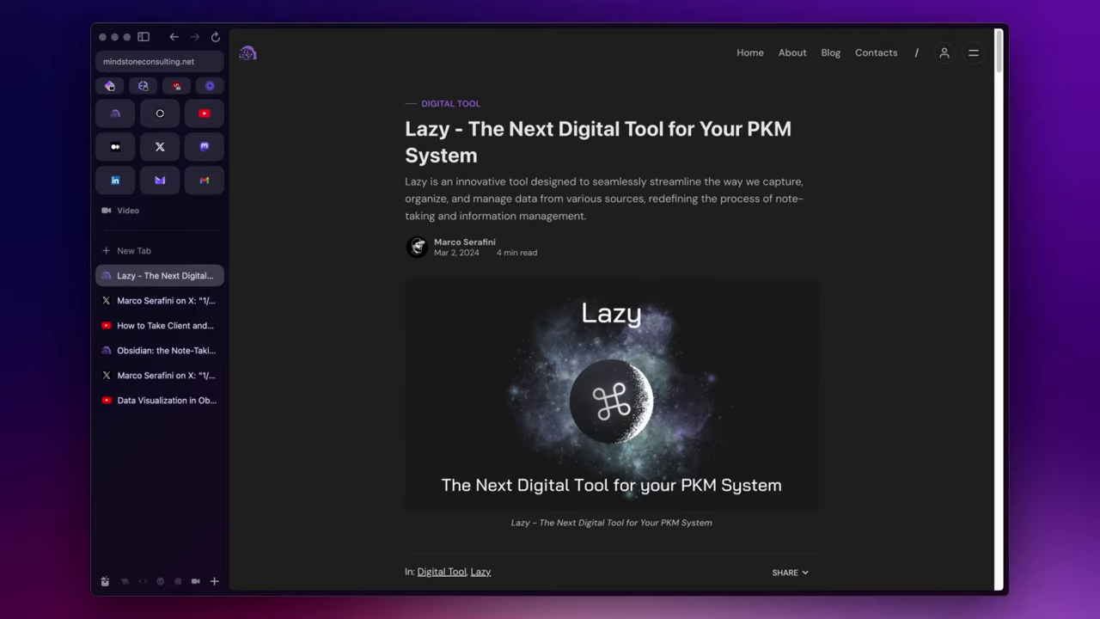
Step: Capture the article's 'Task Cards' paragraph as a highlight in the Notes Inbox, with the full article content included
scroll(604, 309, down, 12)
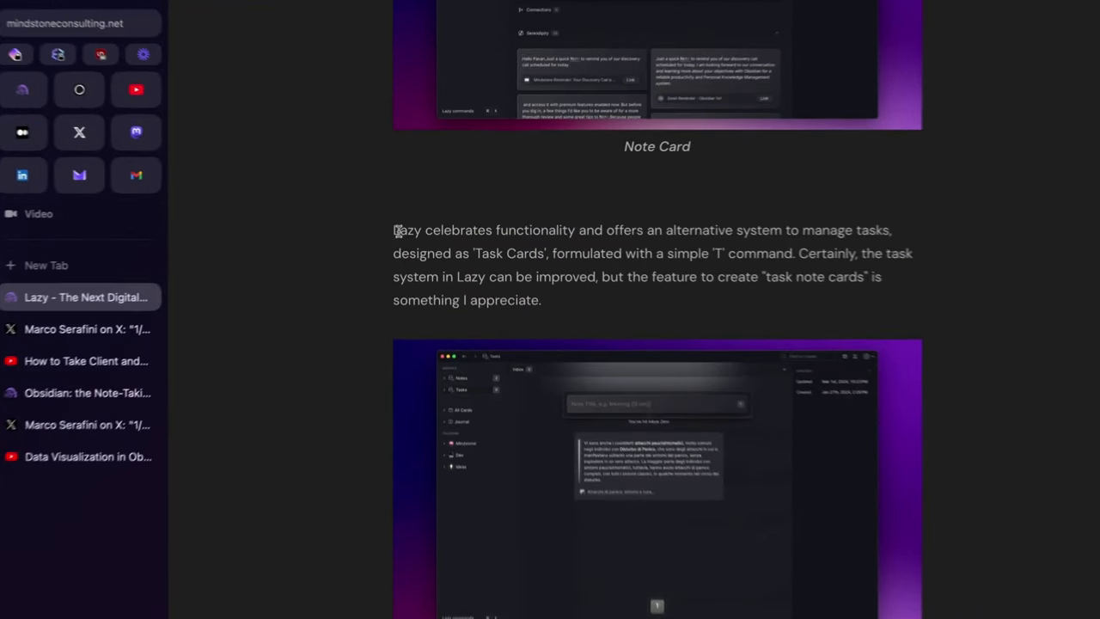
drag(395, 231, 566, 318)
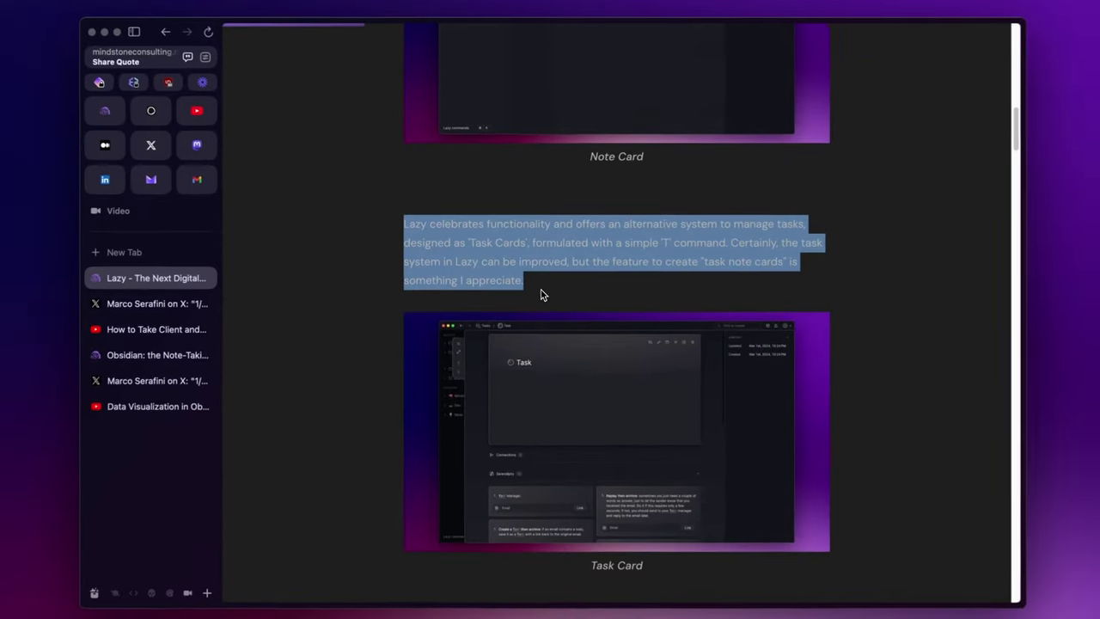
key(super+l)
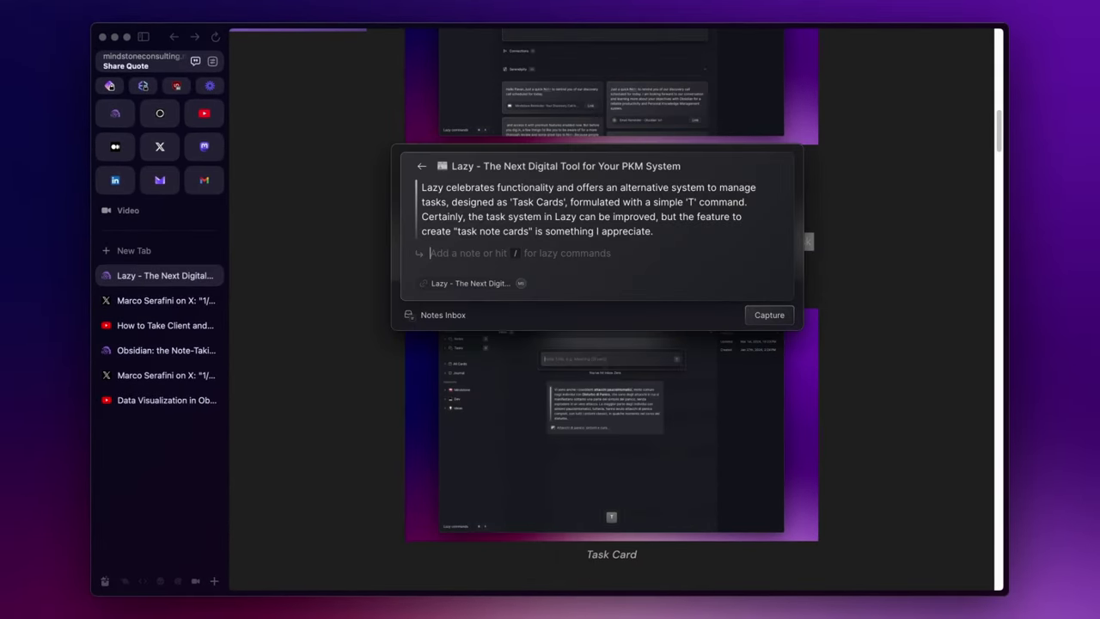
key(super+shift+c)
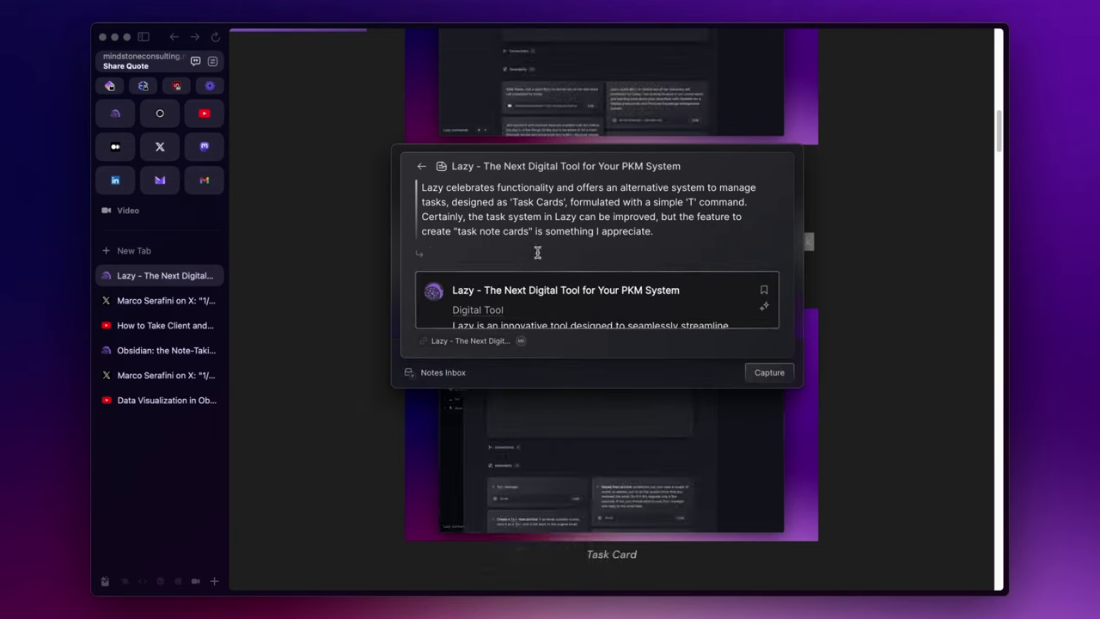
key(super+Return)
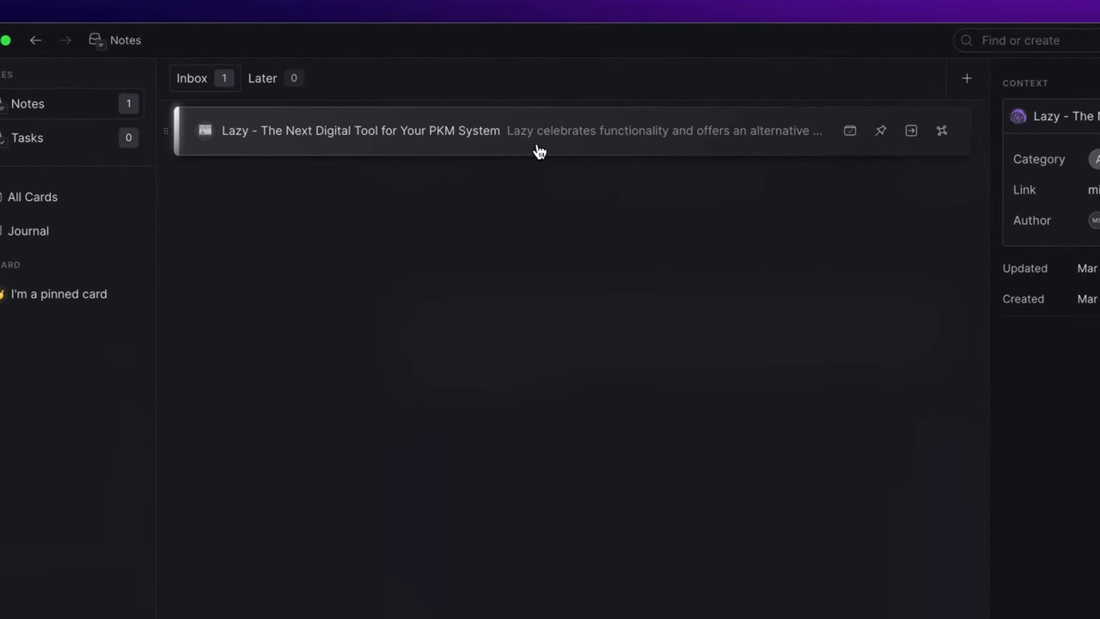
Step: Open the captured article card in the Lazy inbox and review its highlight and embedded article content
click(548, 153)
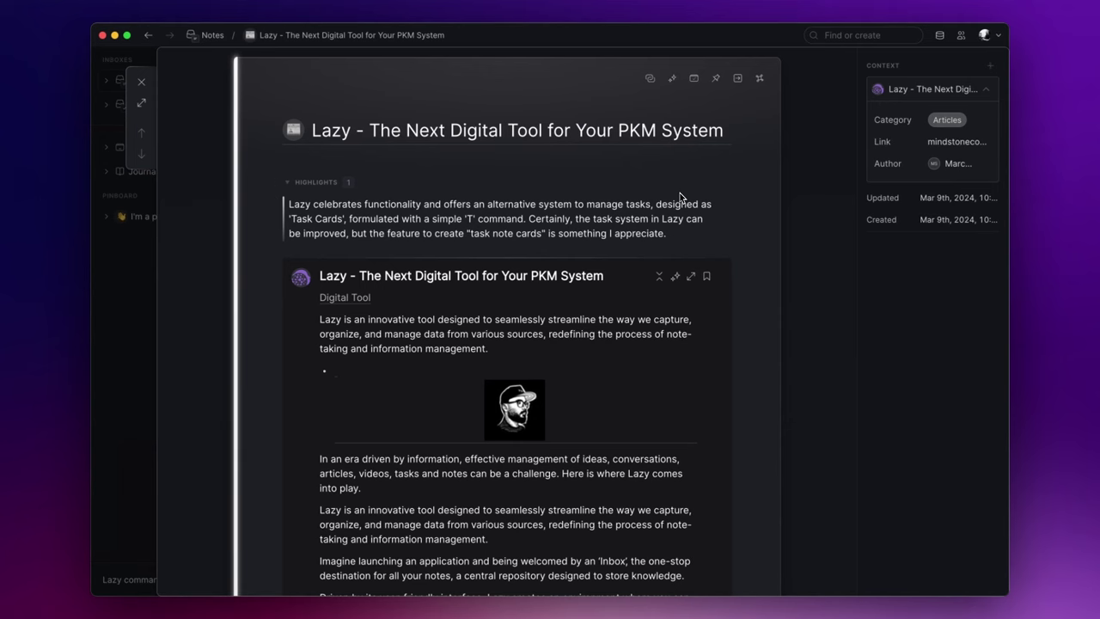
scroll(680, 198, down, 4)
scroll(679, 197, up, 3)
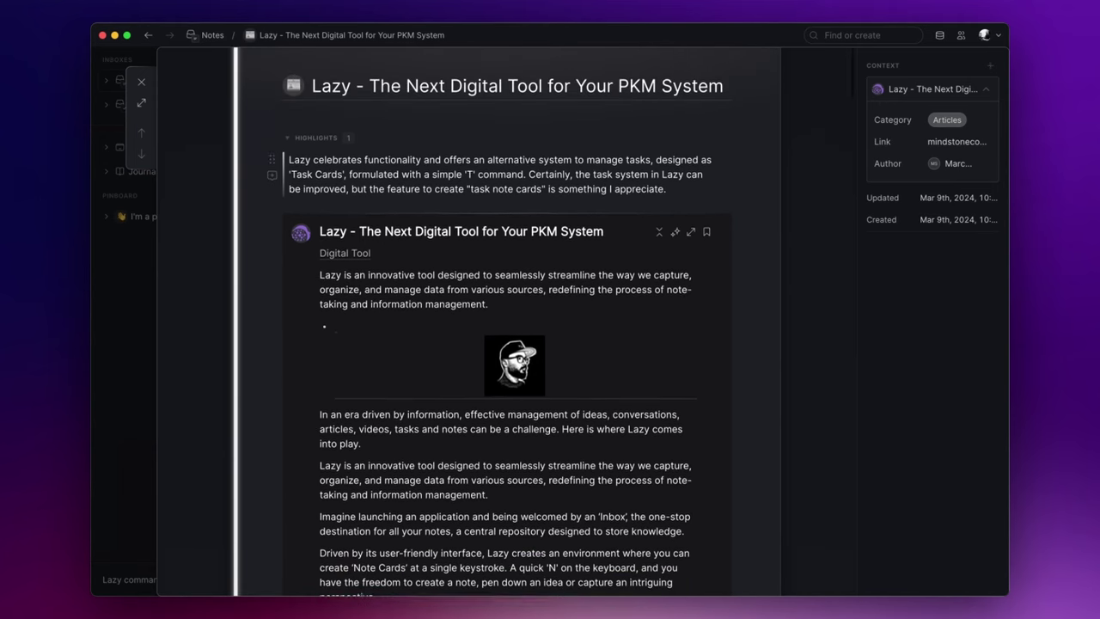
scroll(684, 199, up, 2)
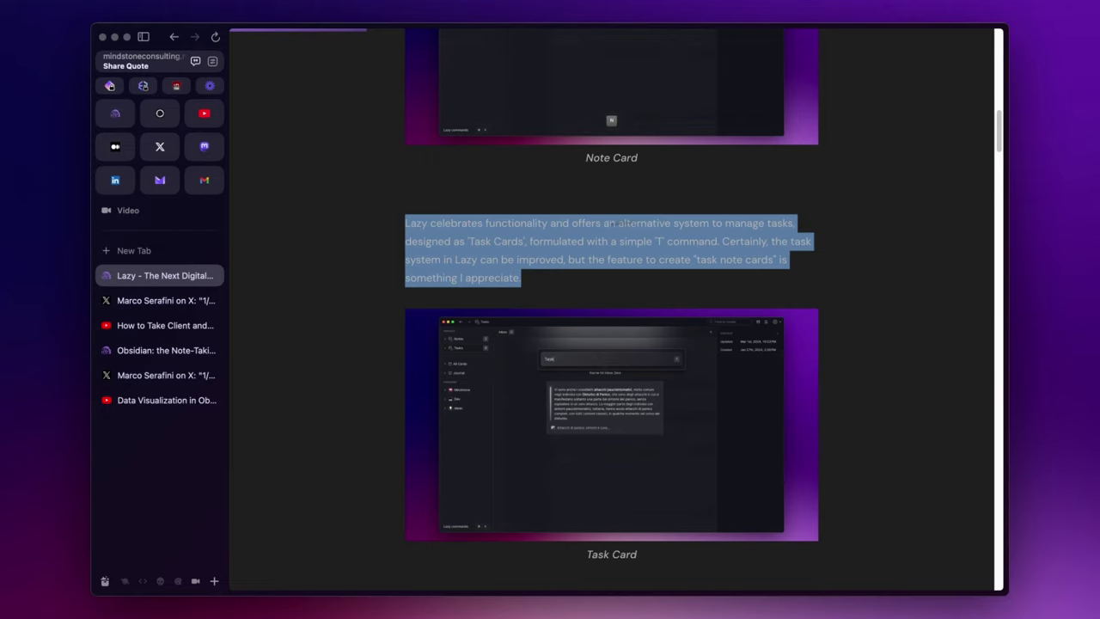
Step: Switch to the browser's X post about Lazy's "People" section and capture its whole thread to the Notes Inbox
click(219, 300)
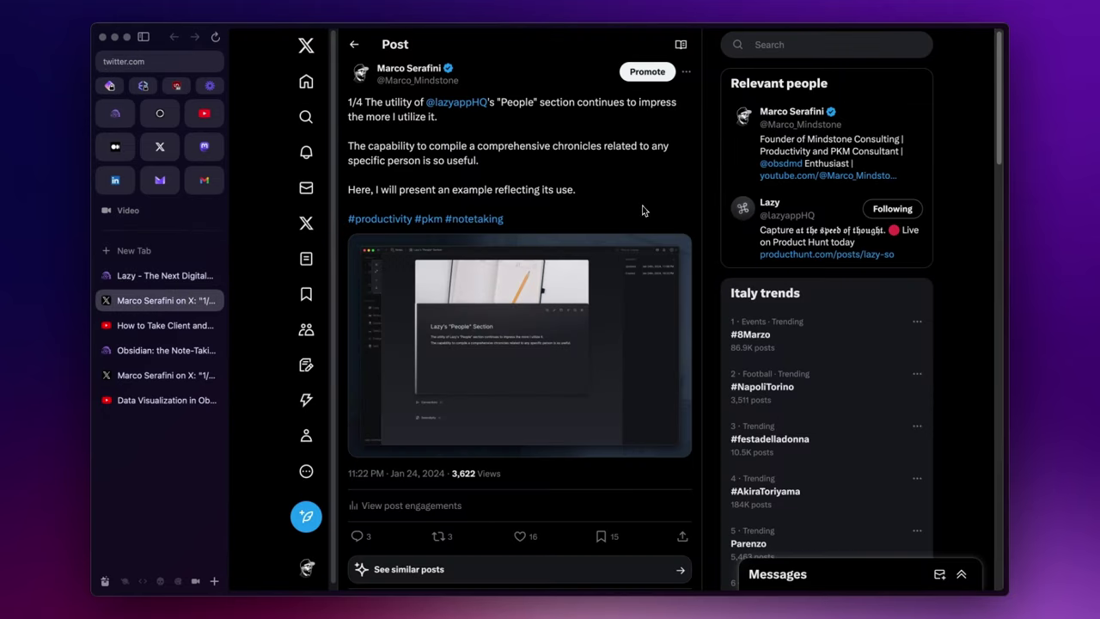
key(super+l)
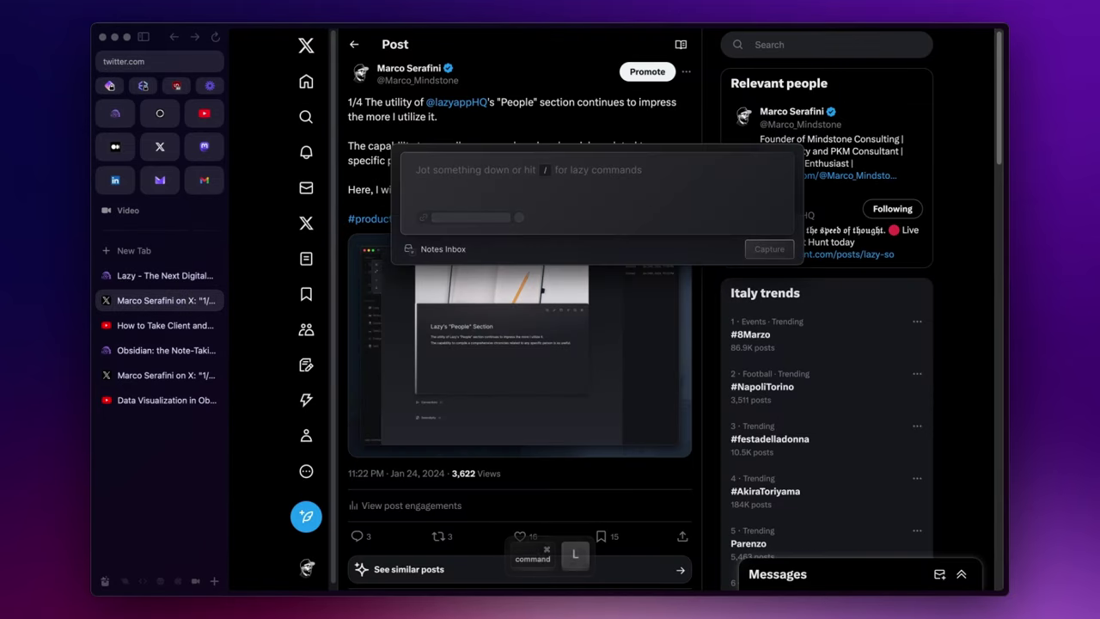
key(super+shift+Return)
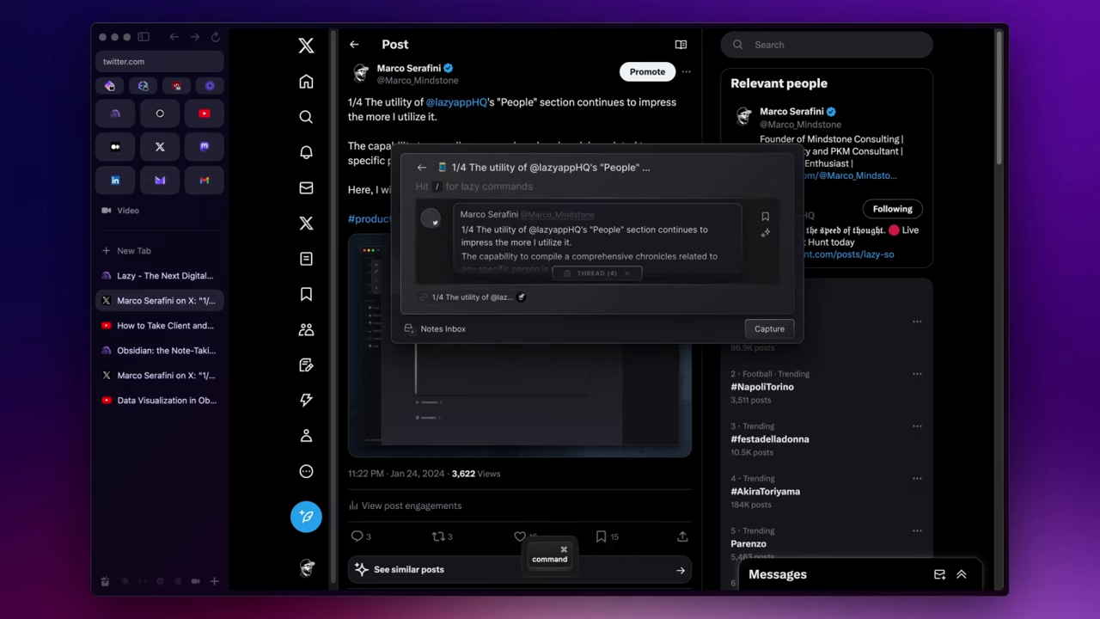
key(super+Return)
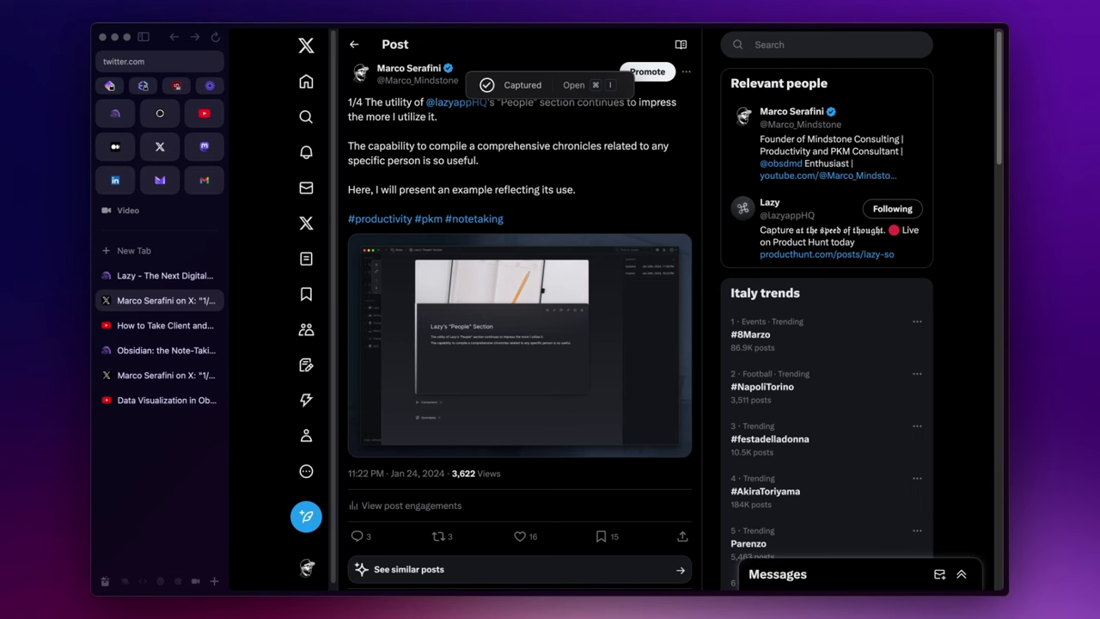
Step: Start a Lazy capture of the YouTube video "How to Take Client and Meeting Notes With Lazy" at 02:25 with the video embedded
click(167, 326)
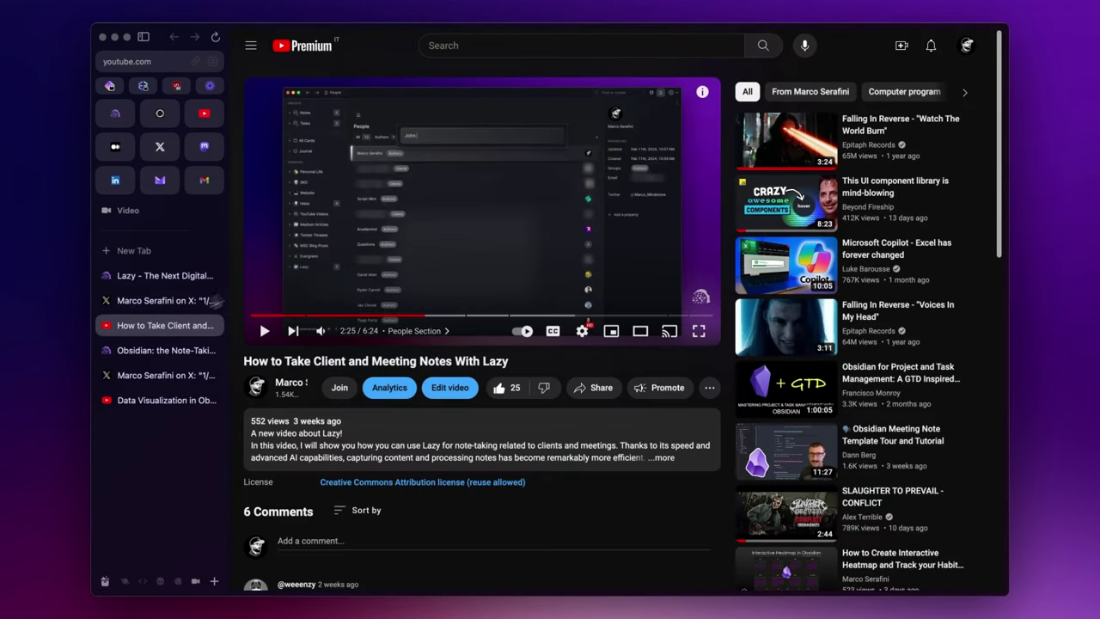
key(super+e)
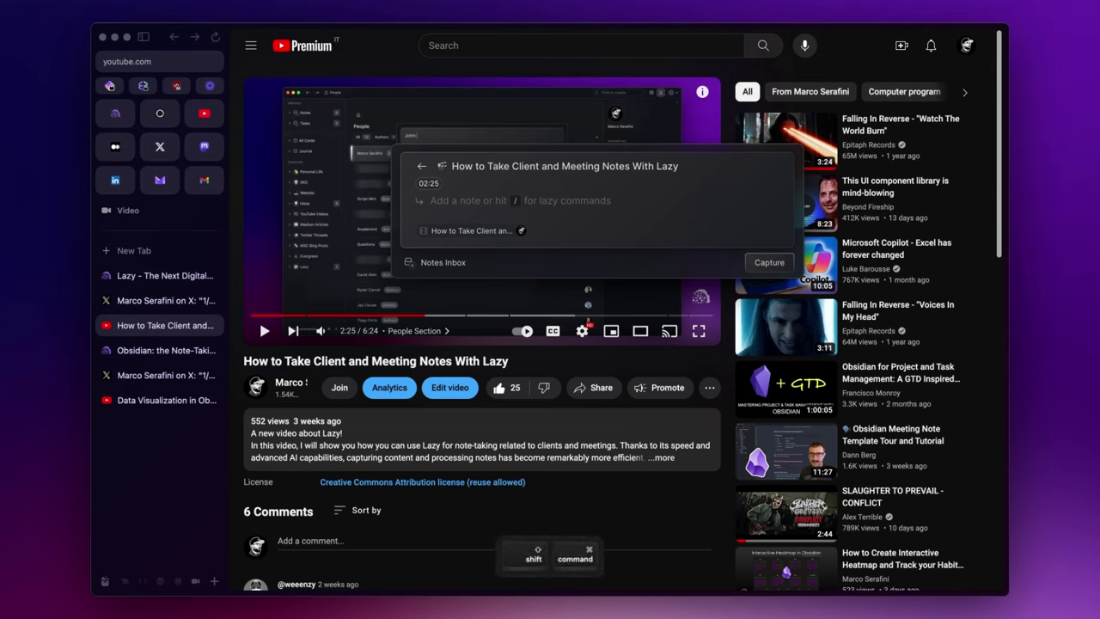
key(super+v)
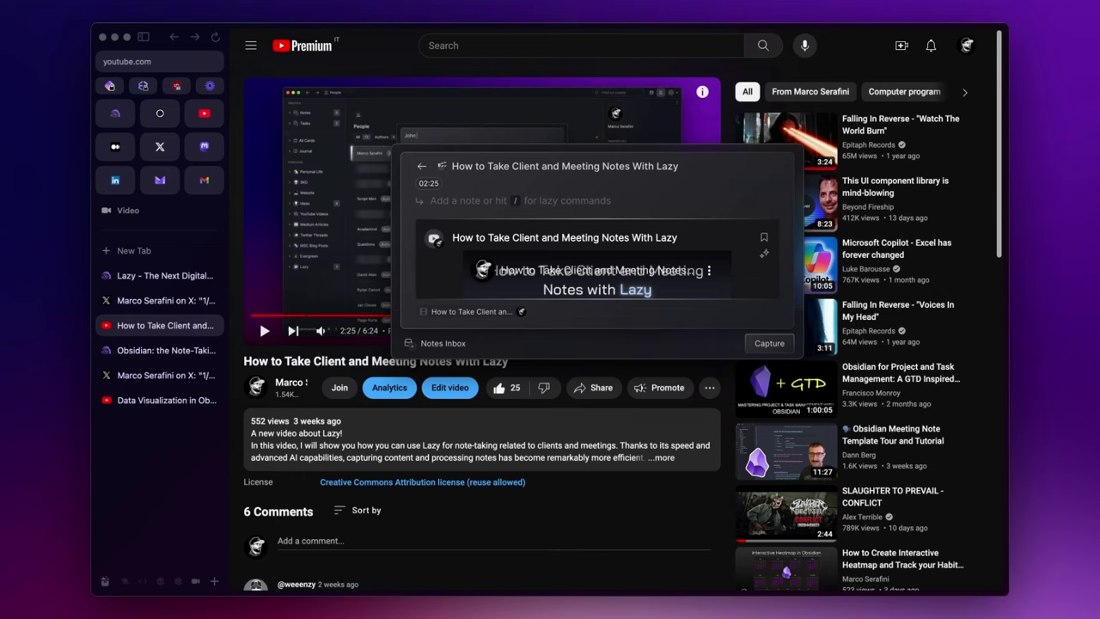
Step: Generate the video's key takeaways with Lazy AI, insert them into the note and capture it to the Notes Inbox
text(/)
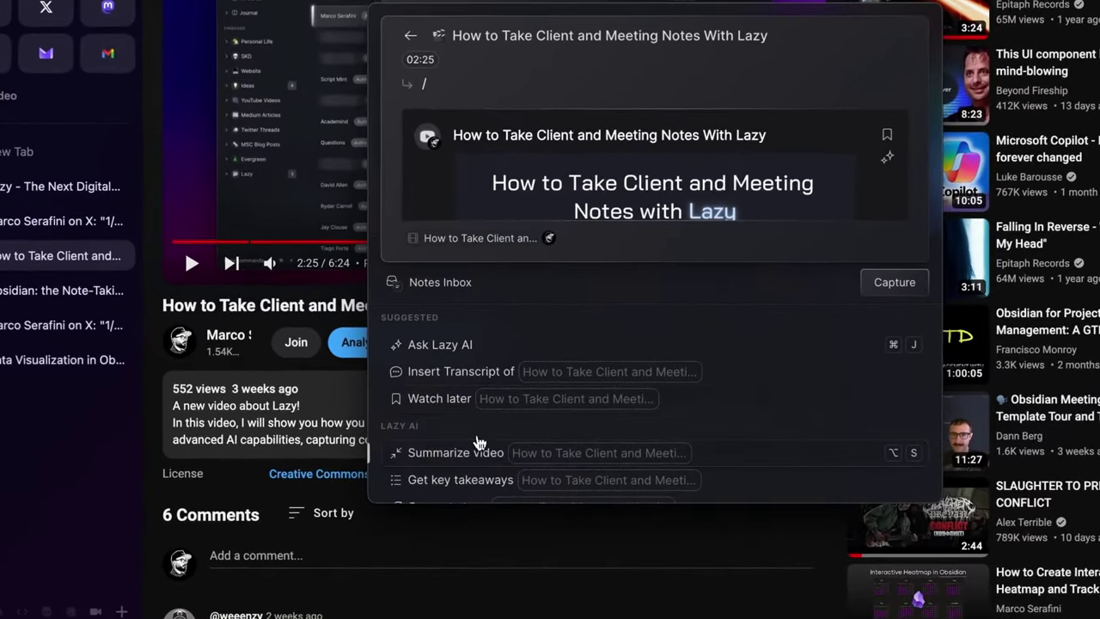
click(465, 480)
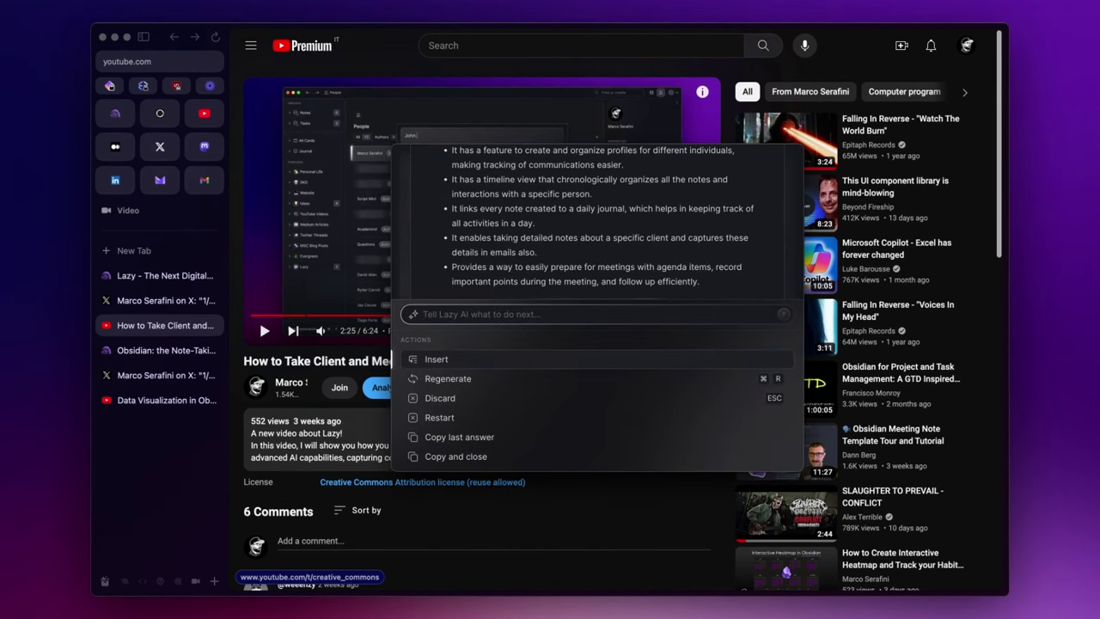
key(Return)
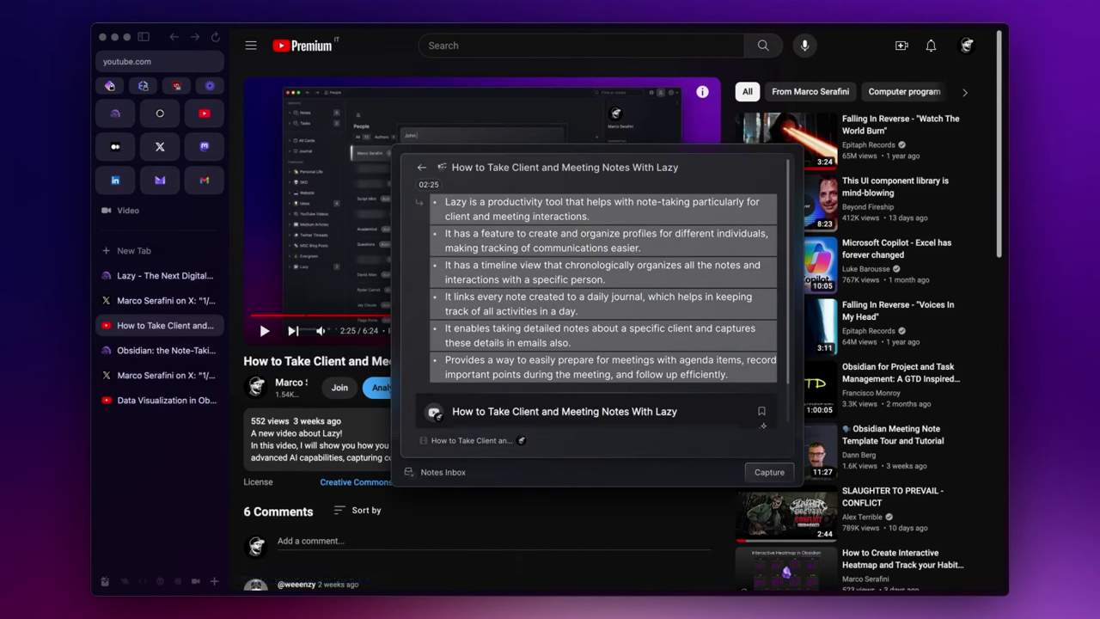
key(super+Return)
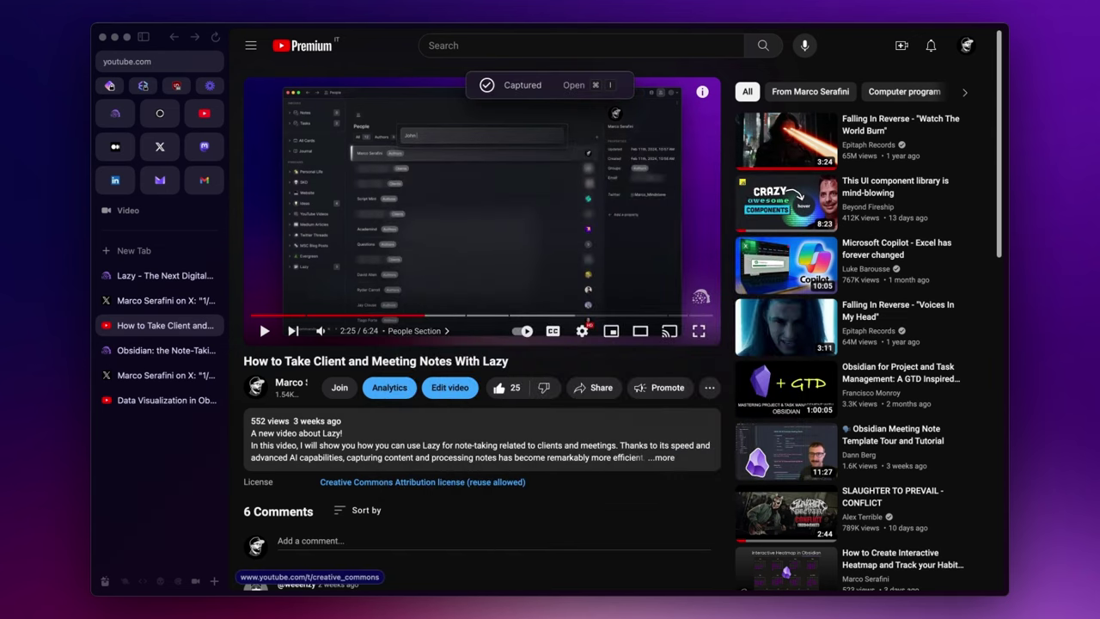
Step: Open the Lazy notes inbox and set up a split with the condition Contains Articles
key(super+i)
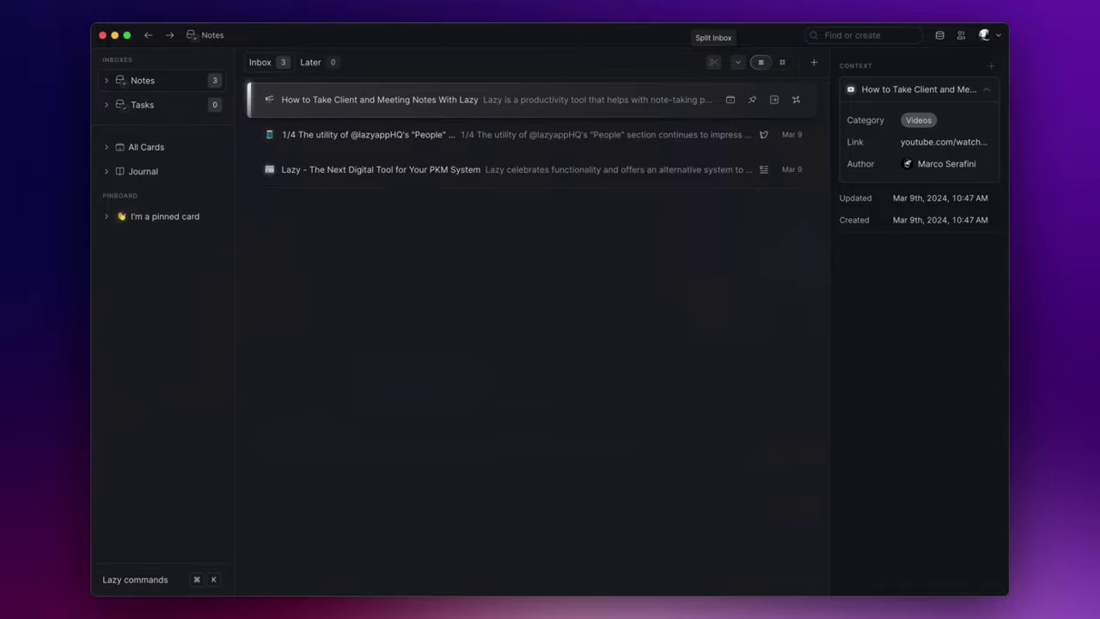
click(713, 62)
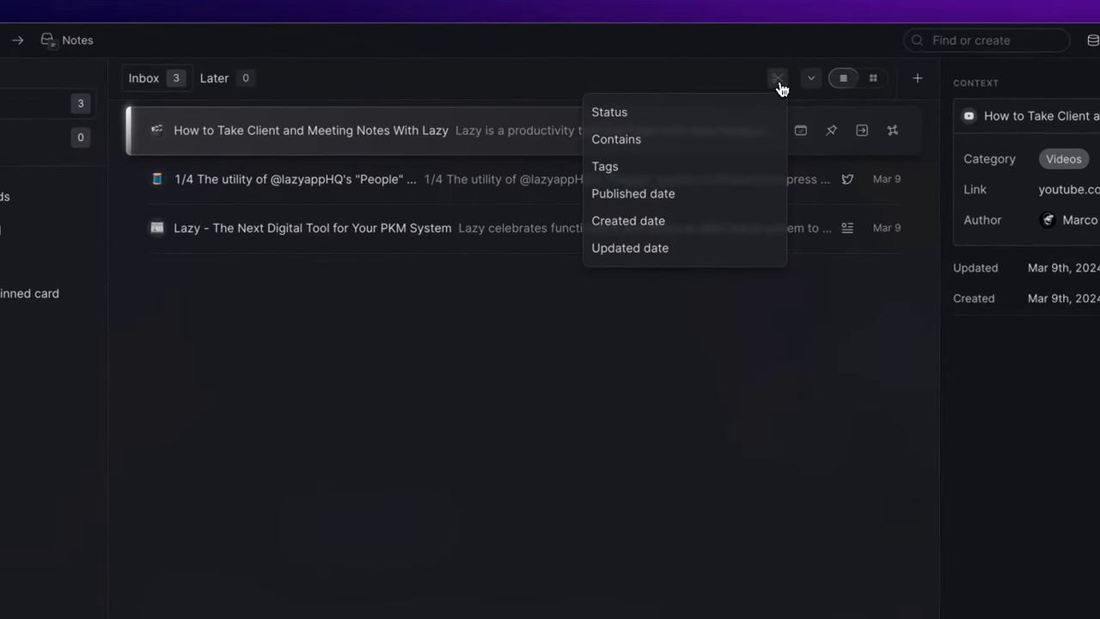
click(631, 143)
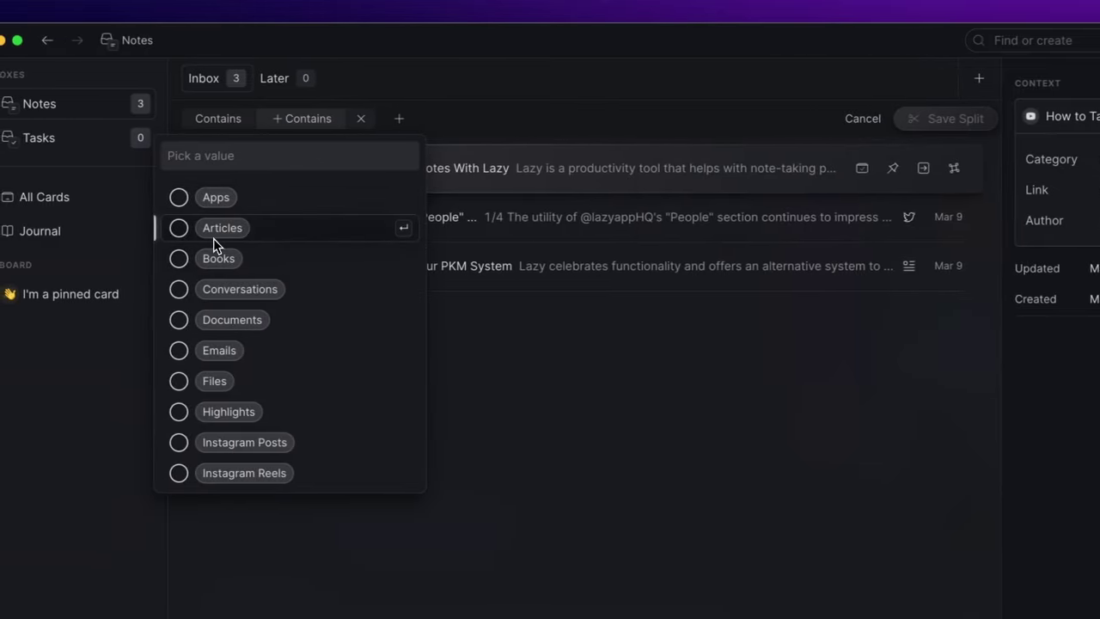
click(155, 234)
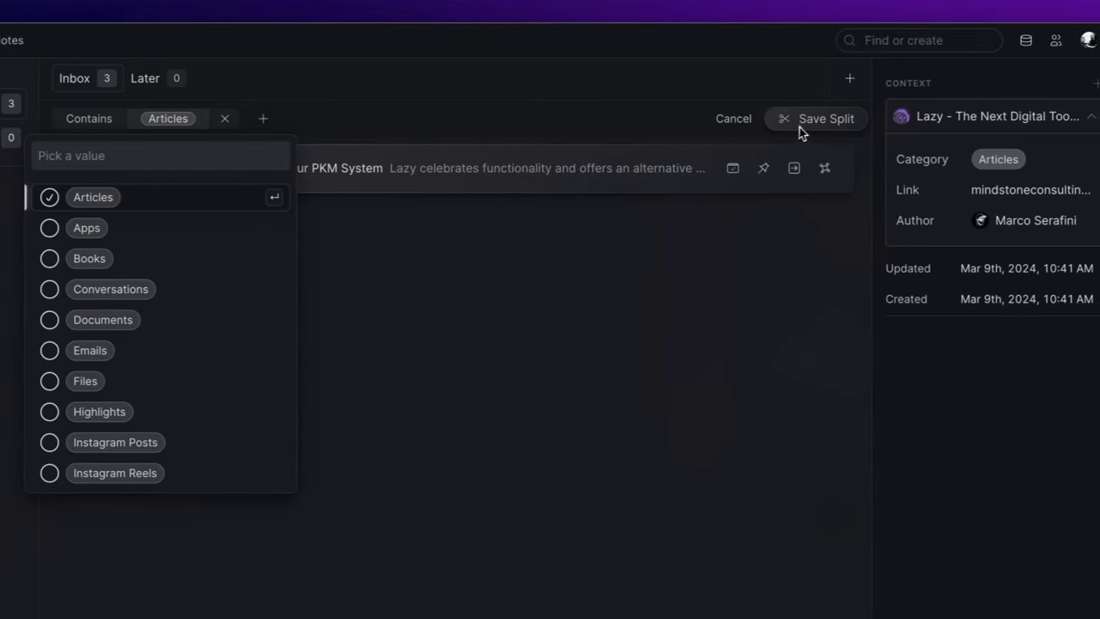
Step: Save the inbox split under the name "Articles" with the newspaper emoji as its icon
click(939, 120)
click(796, 115)
text(Articles)
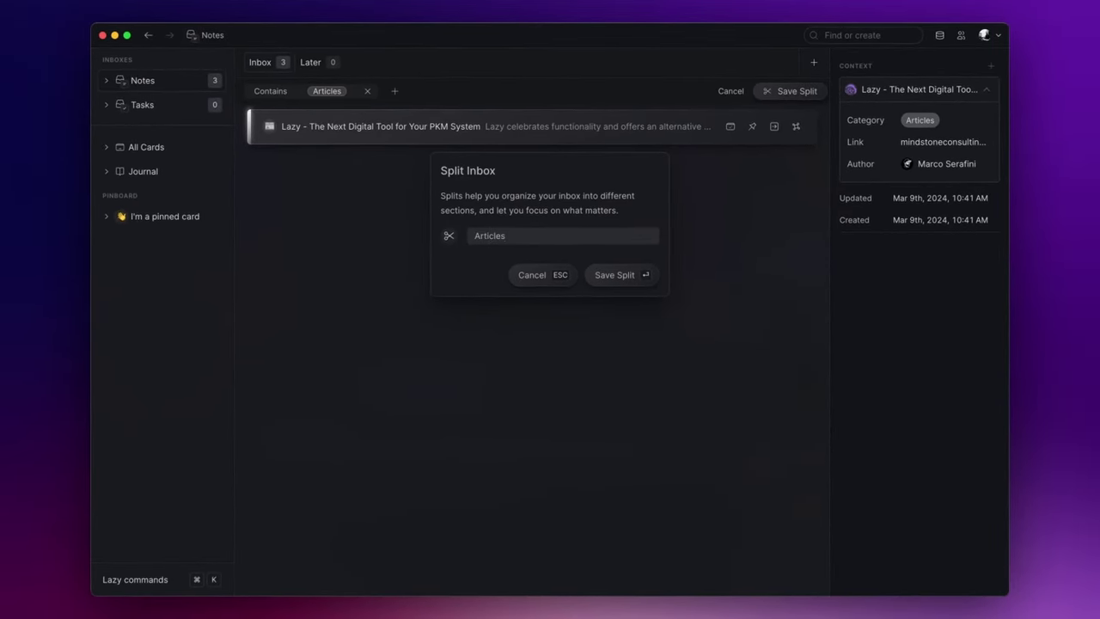
click(449, 236)
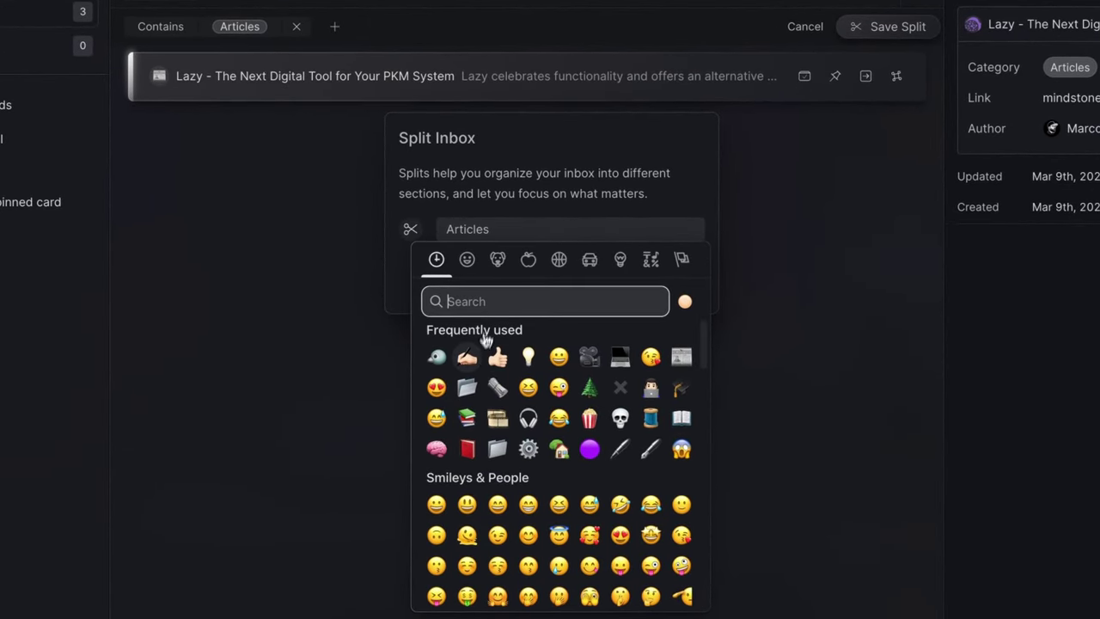
click(680, 358)
click(649, 286)
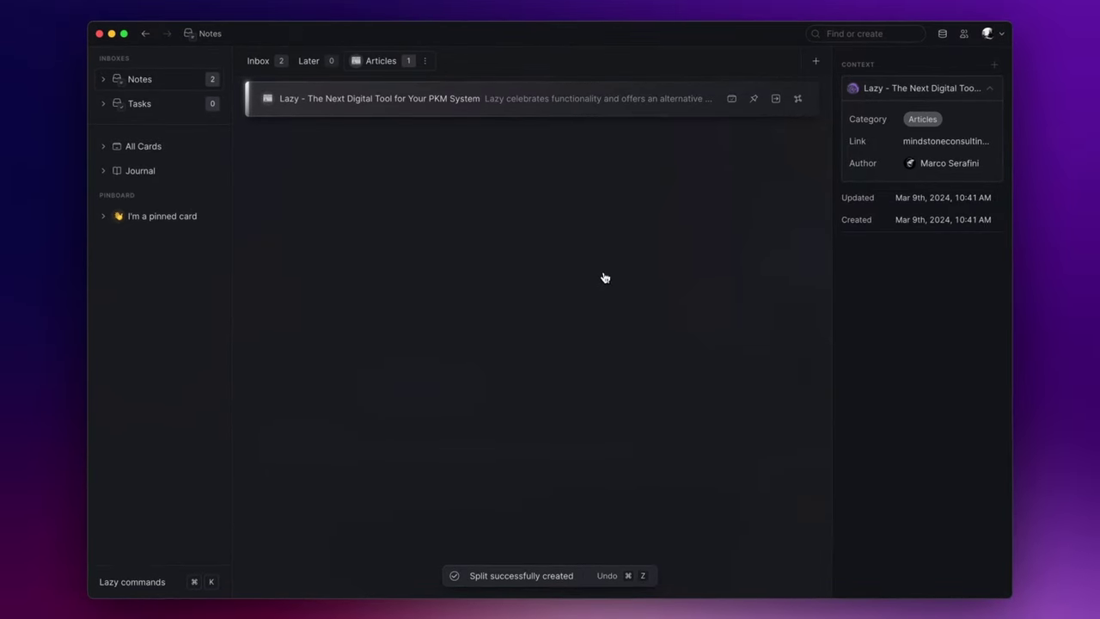
Step: Set up another inbox split with the condition Contains Tweets
click(713, 62)
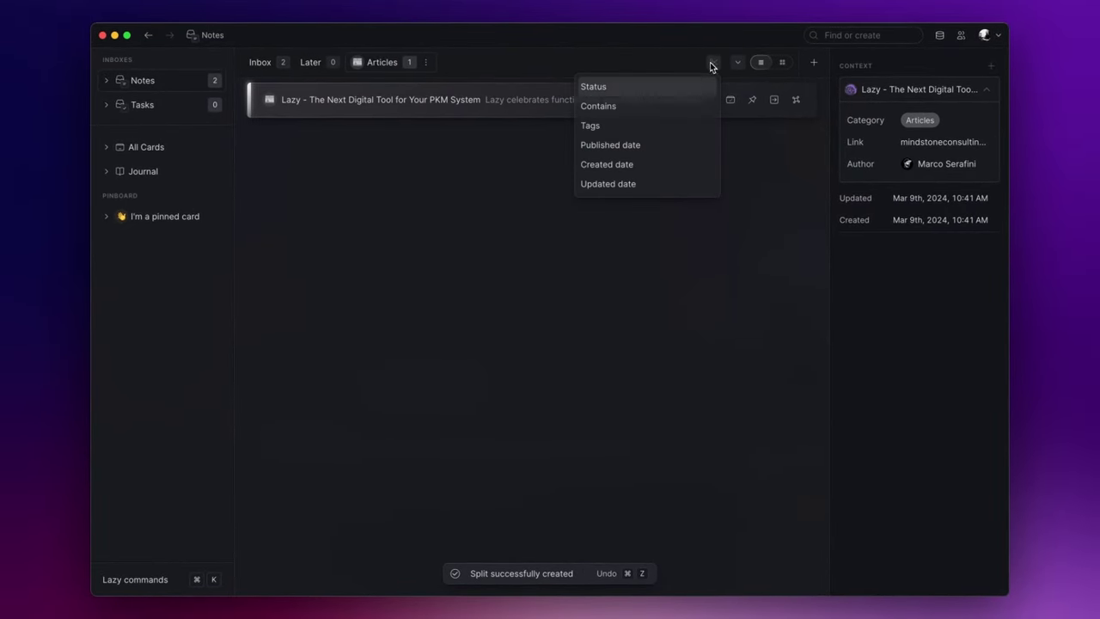
click(621, 102)
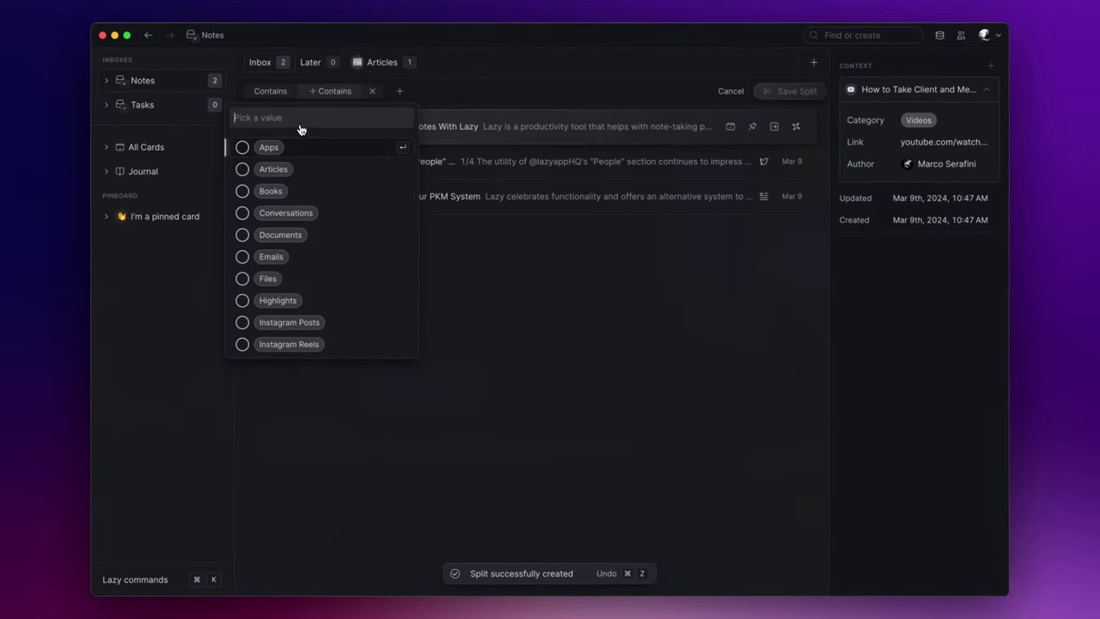
text(tw)
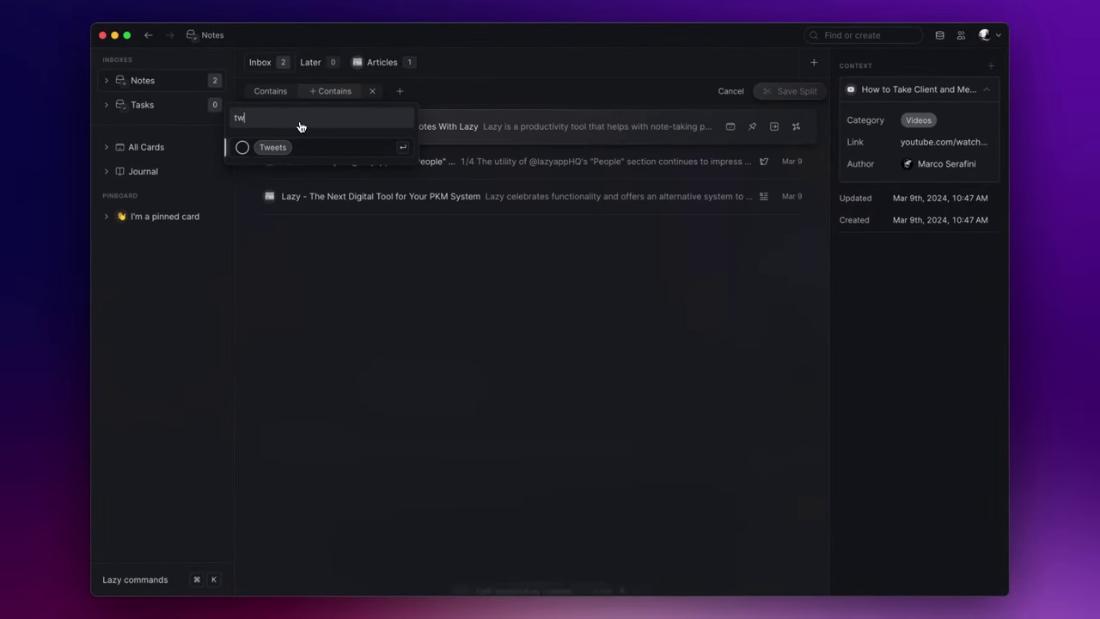
click(260, 148)
Step: Save the inbox split under the name "Tweets" with the bird emoji as its icon
click(783, 91)
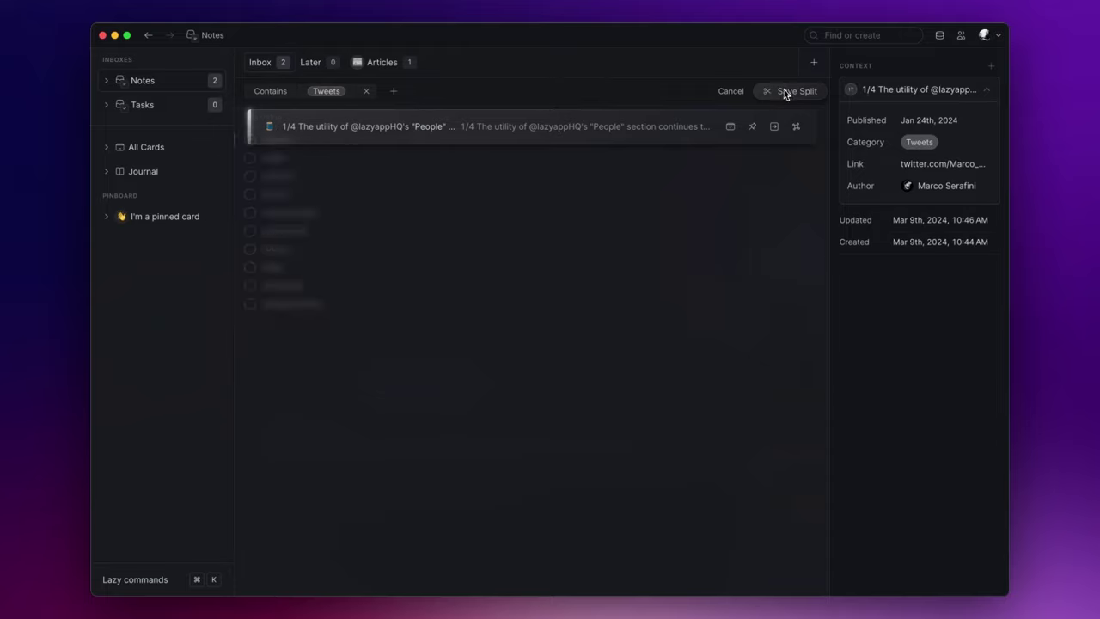
click(785, 92)
text(Tweets)
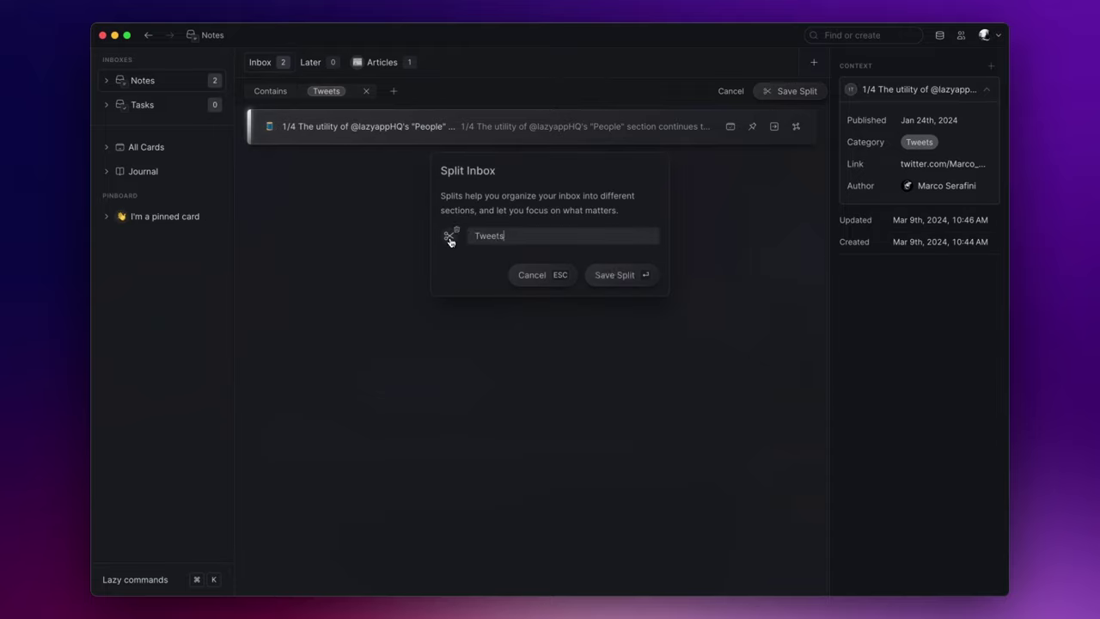
click(449, 236)
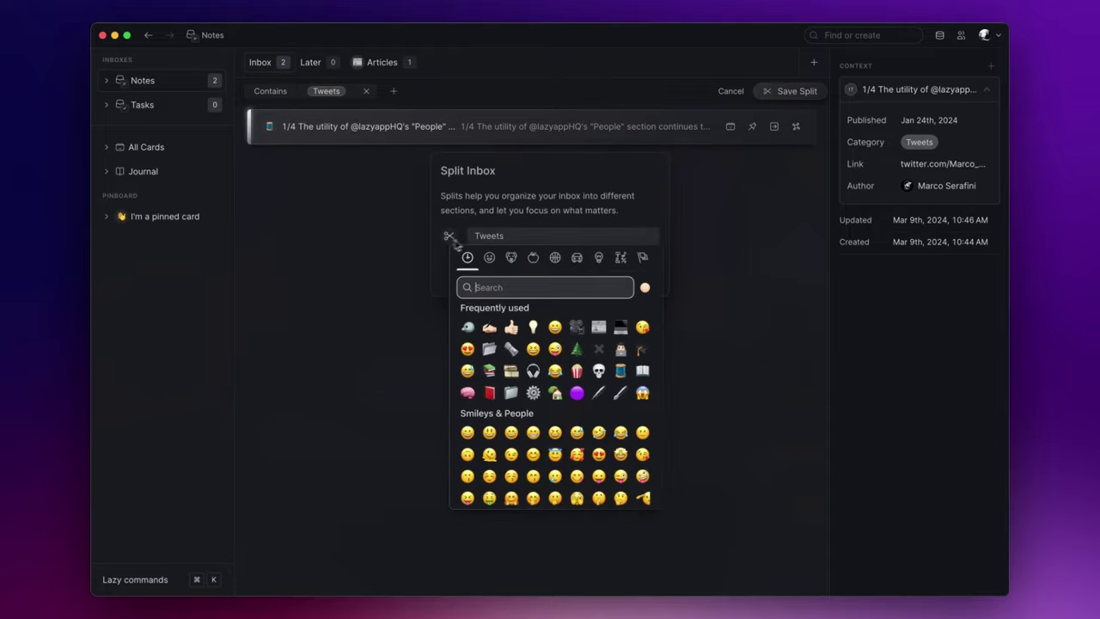
click(468, 326)
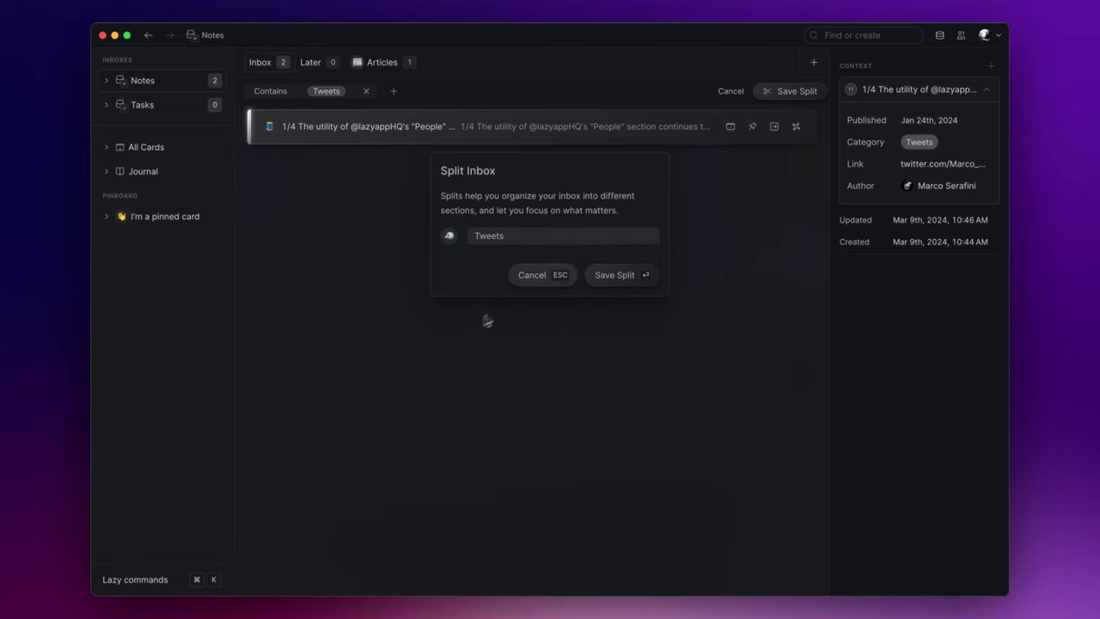
click(621, 278)
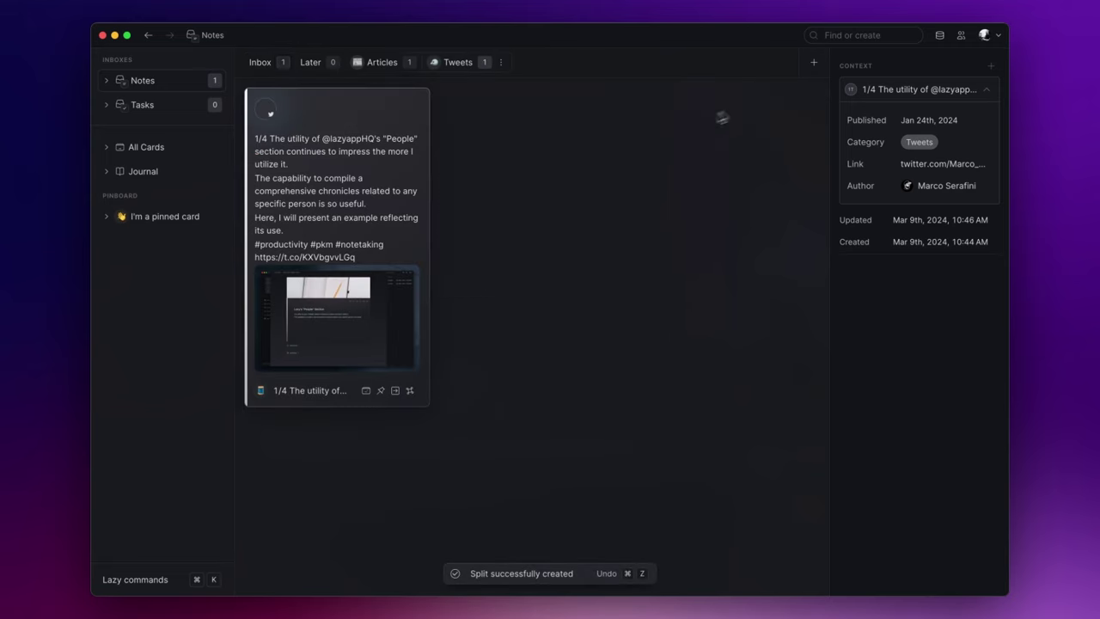
Step: Set up a third inbox split with the condition Contains Videos
click(716, 63)
click(640, 105)
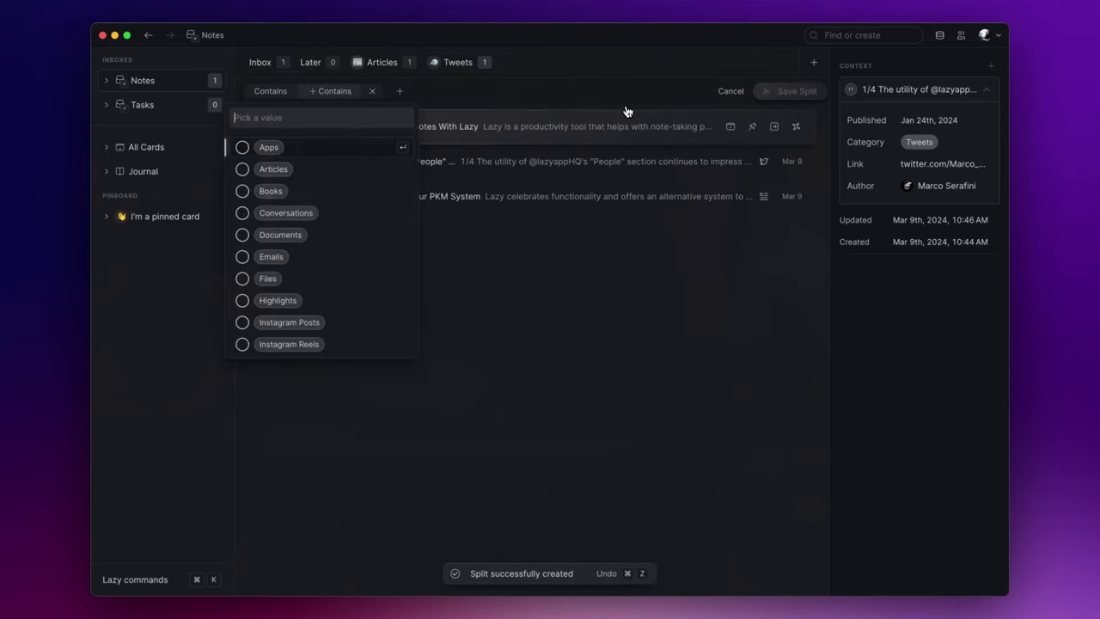
text(vid)
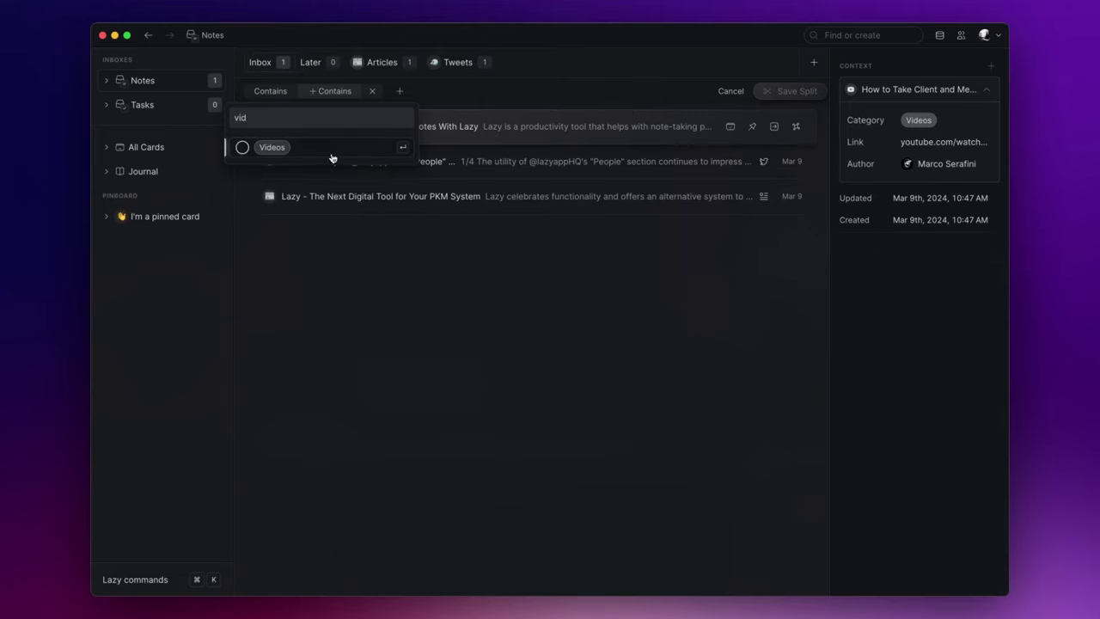
click(330, 152)
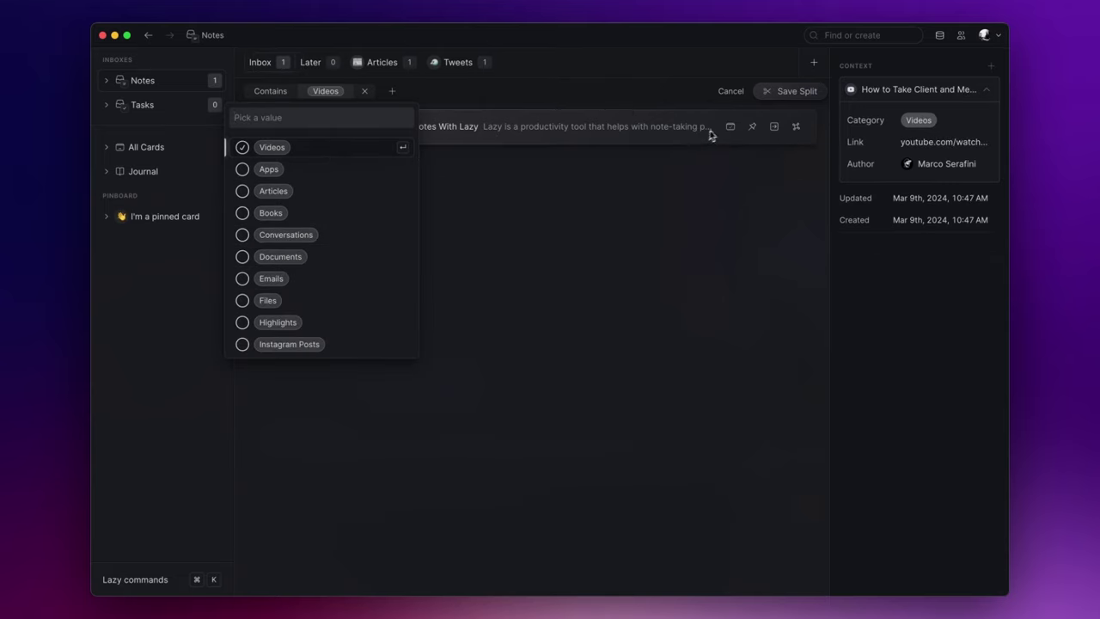
Step: Save the inbox split under the name "Videos" with the movie camera emoji as its icon
click(768, 102)
click(769, 100)
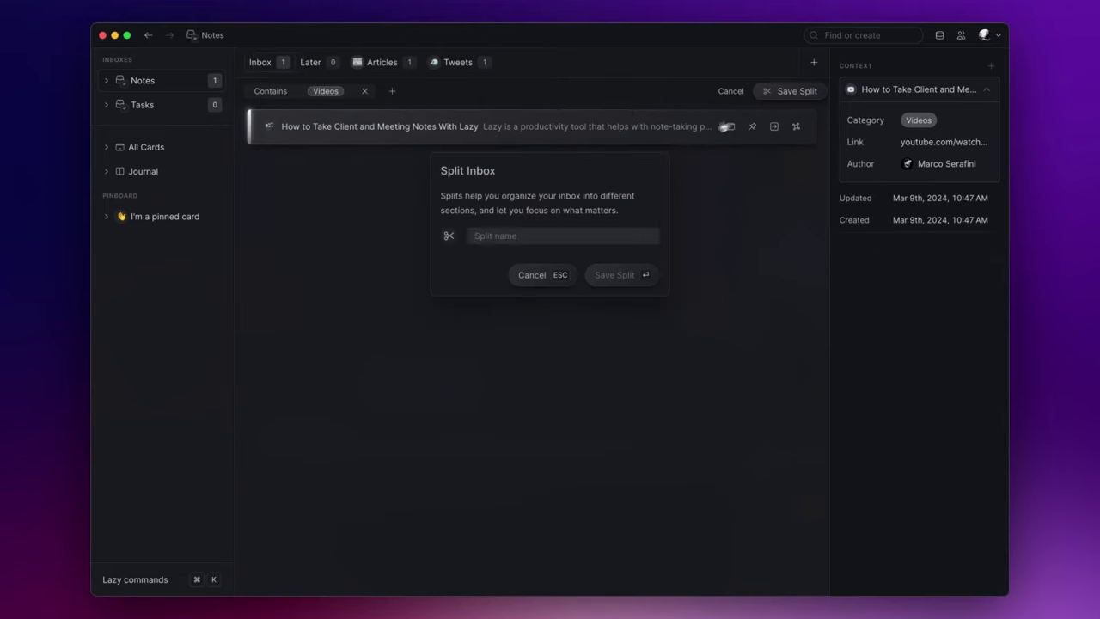
text(Videos)
click(448, 236)
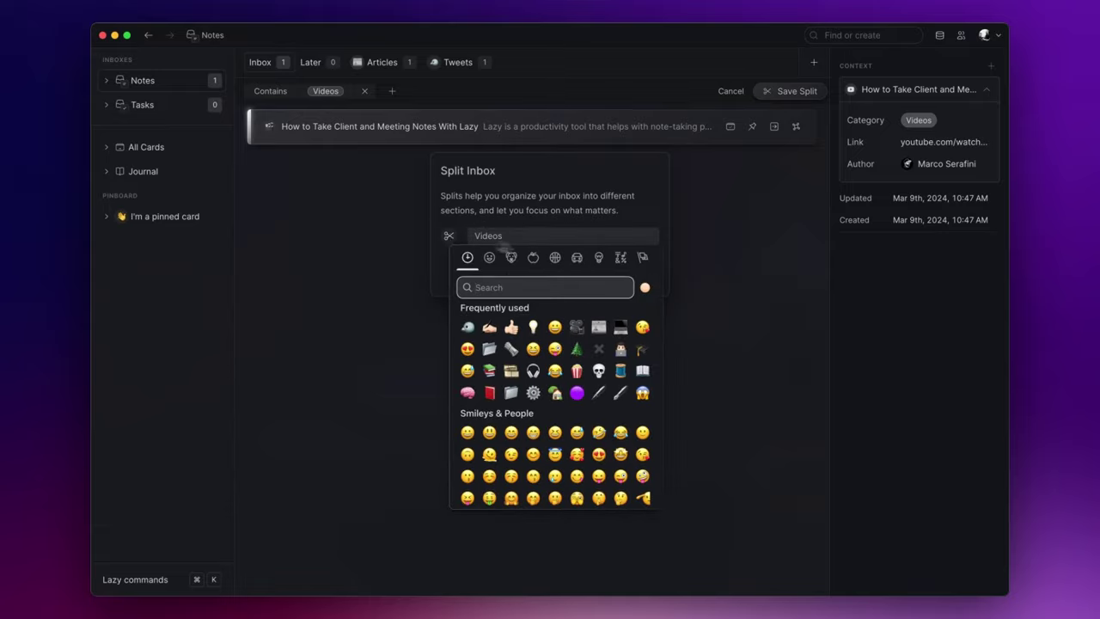
click(577, 328)
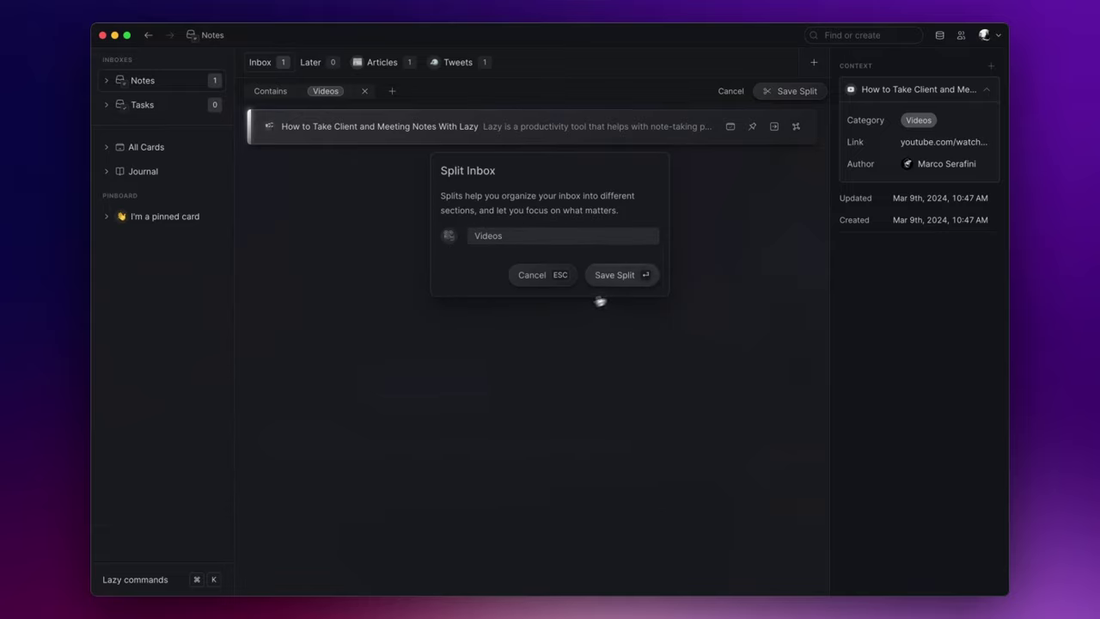
click(633, 282)
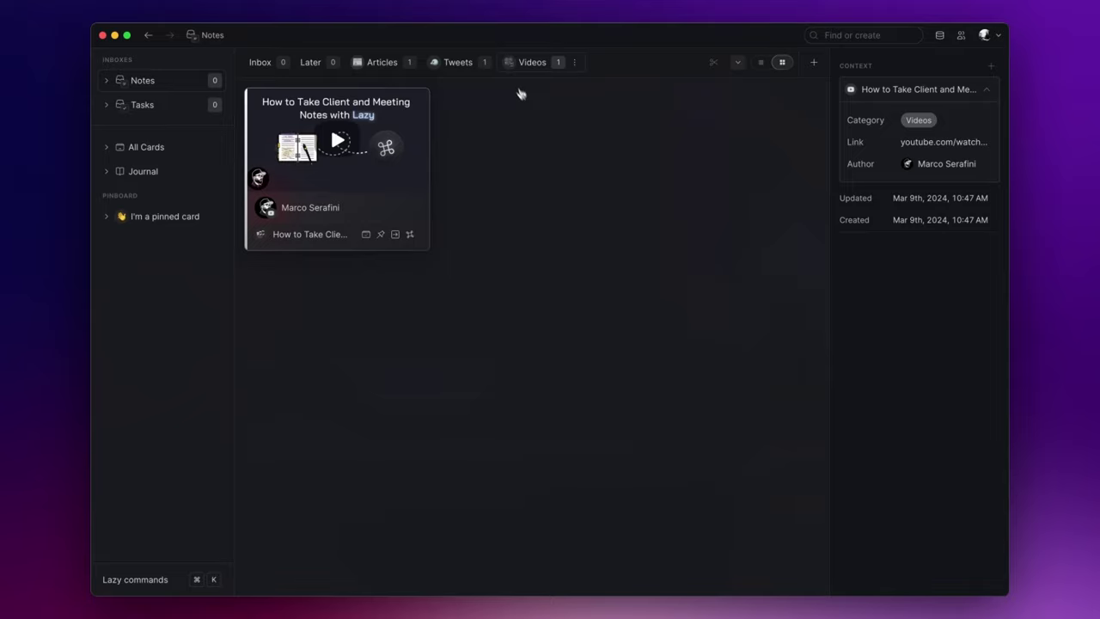
Step: Look through the Tweets and Articles splits and return to the main inbox
click(456, 62)
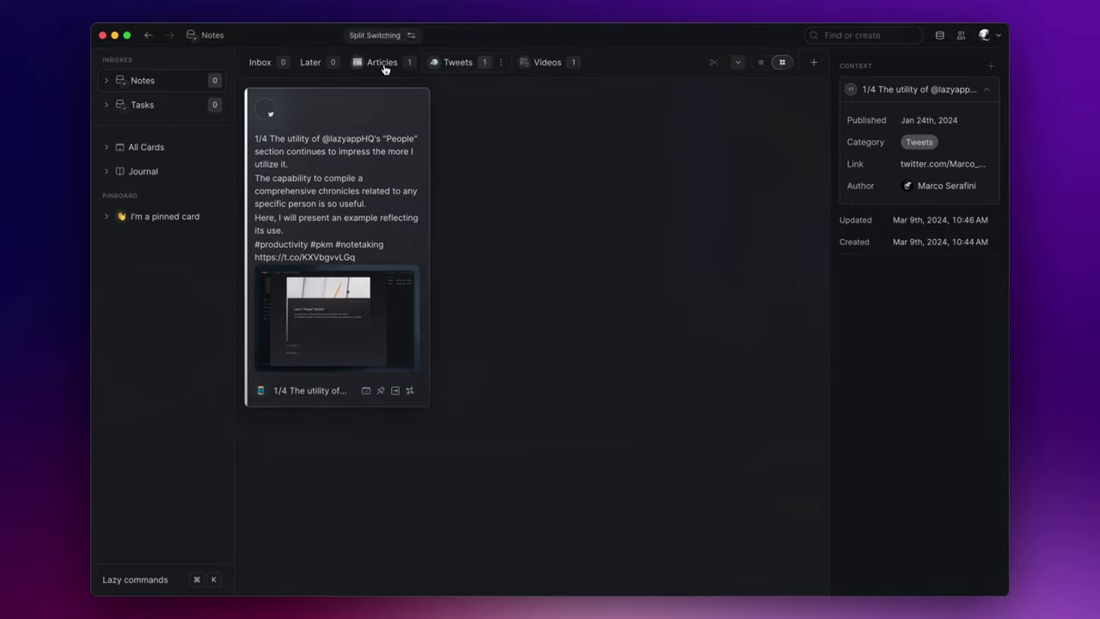
click(384, 67)
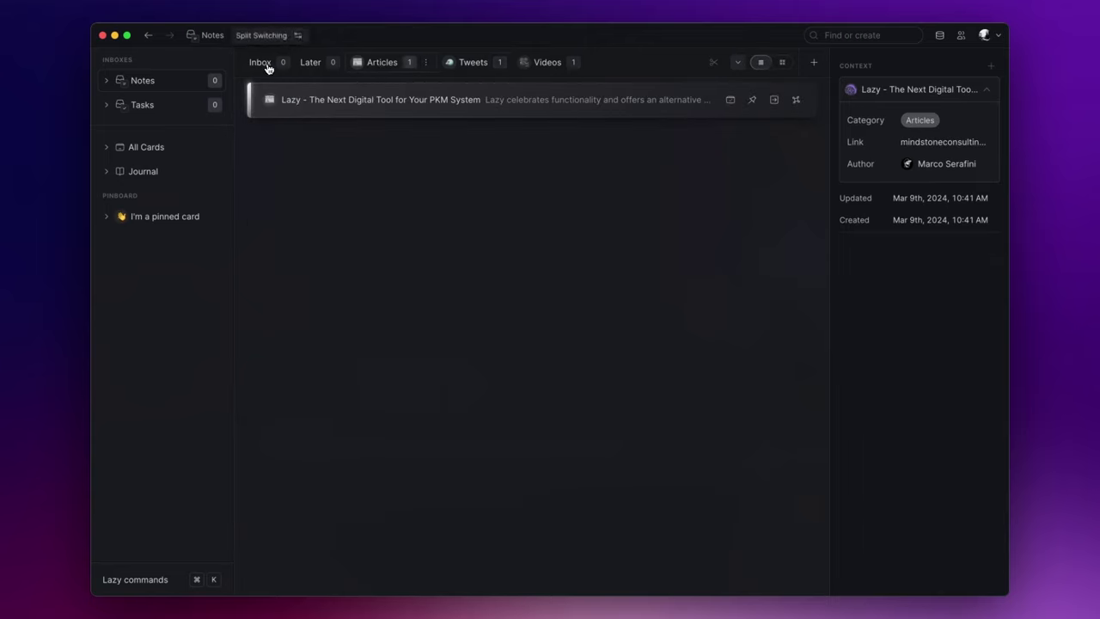
click(266, 66)
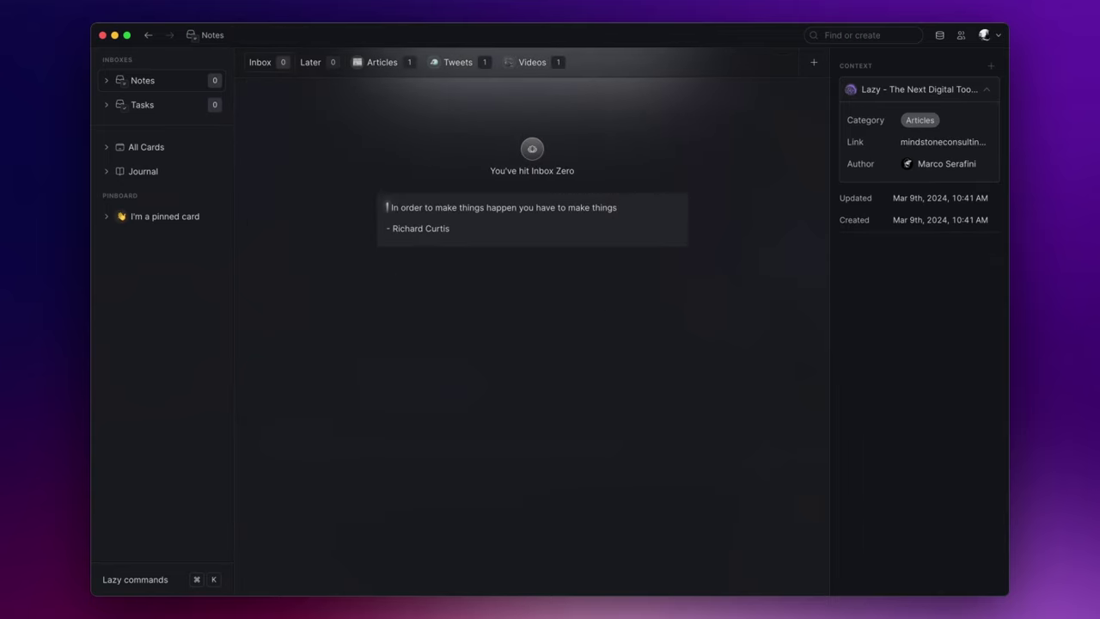
Step: Switch to the browser and capture the Obsidian article's paragraph about its canvas as a highlight to the Lazy Notes Inbox
key(super+Tab)
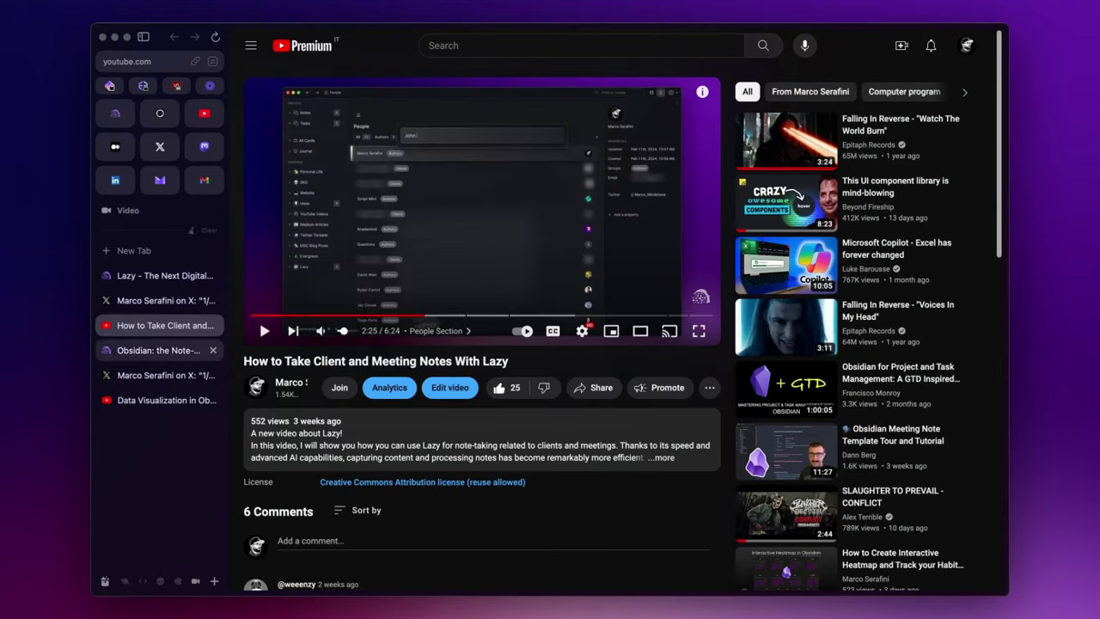
click(163, 350)
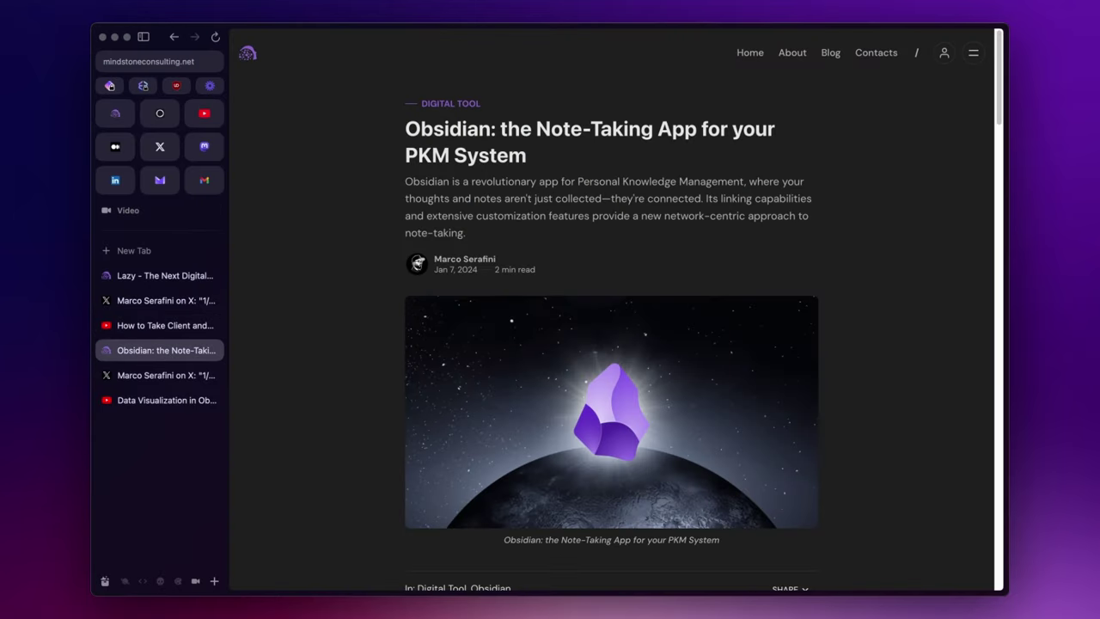
scroll(611, 344, down, 10)
drag(405, 200, 816, 268)
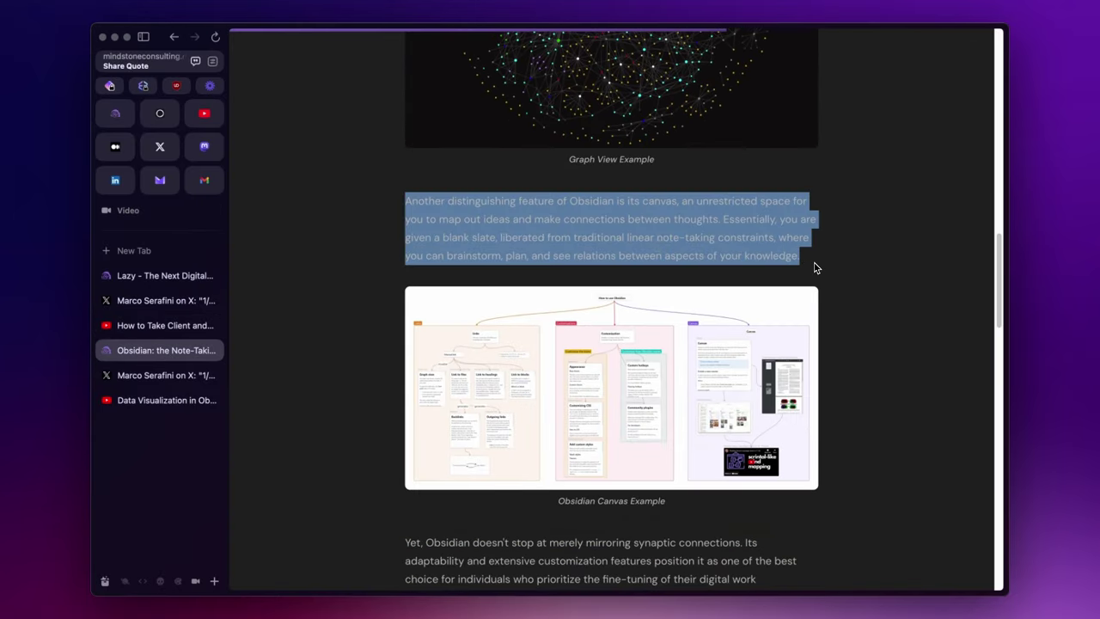
key(super+e)
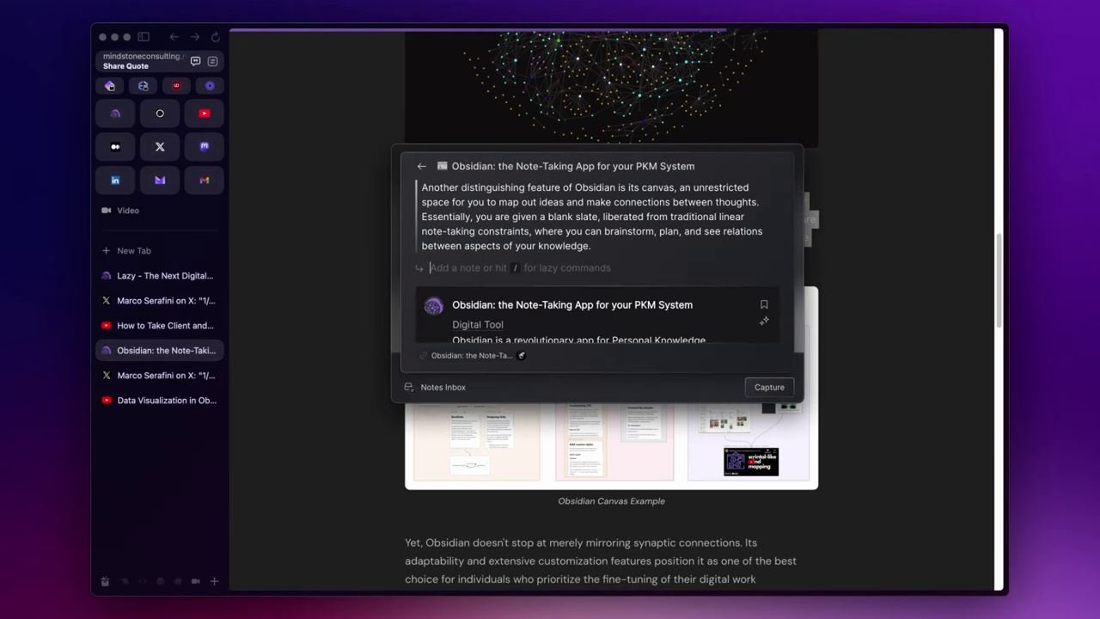
key(super+Return)
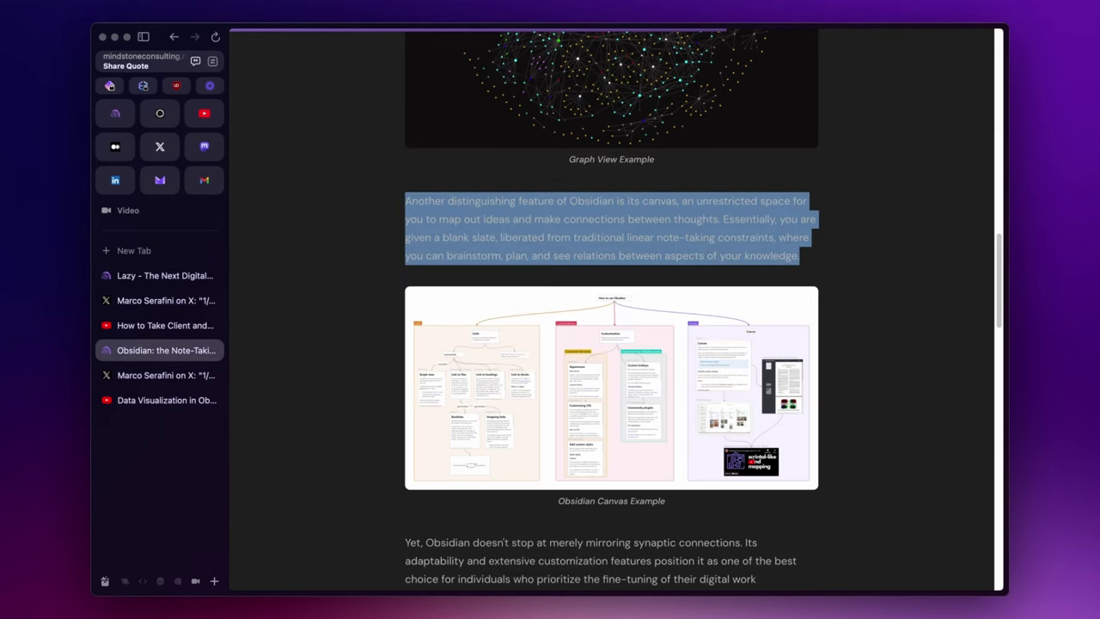
Step: Capture the X thread about data management and visualization in Obsidian to the Notes Inbox
click(163, 375)
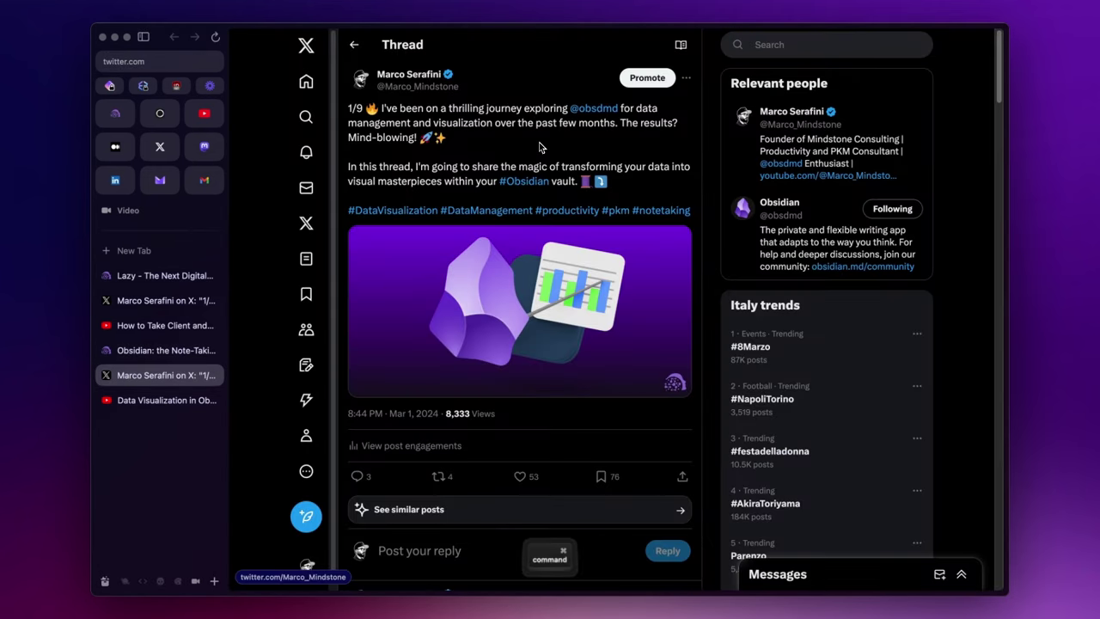
key(super+e)
key(super+shift+c)
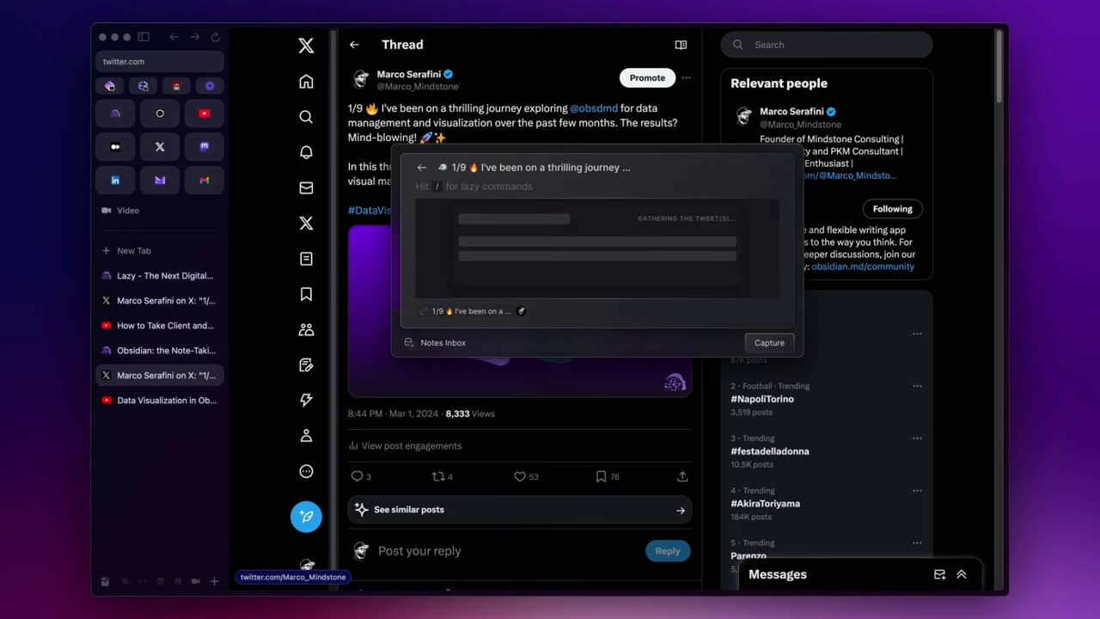
key(super+Return)
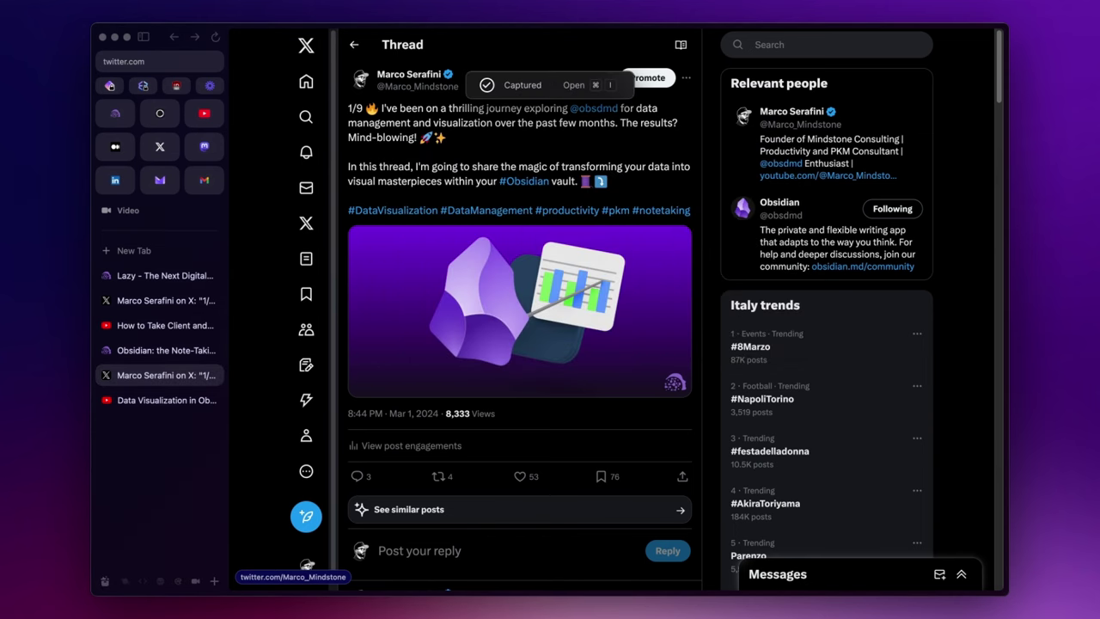
Step: Capture the YouTube video "Data Visualization in Obsidian with Obsidian Charts" at timestamp 06:34 to the Notes Inbox
click(138, 402)
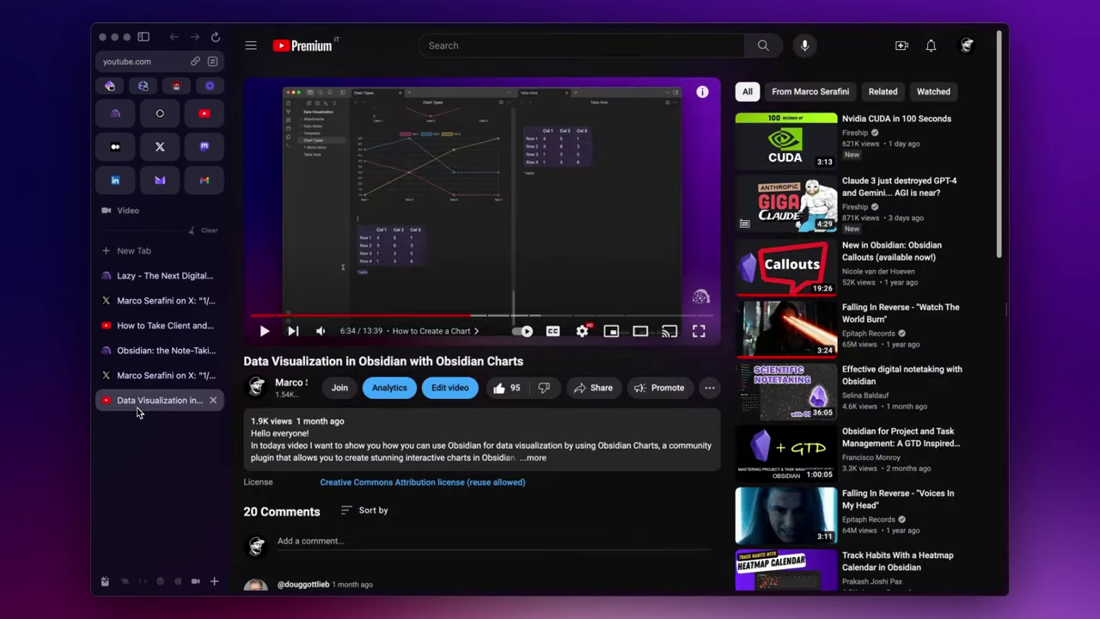
key(super+e)
key(super+shift+c)
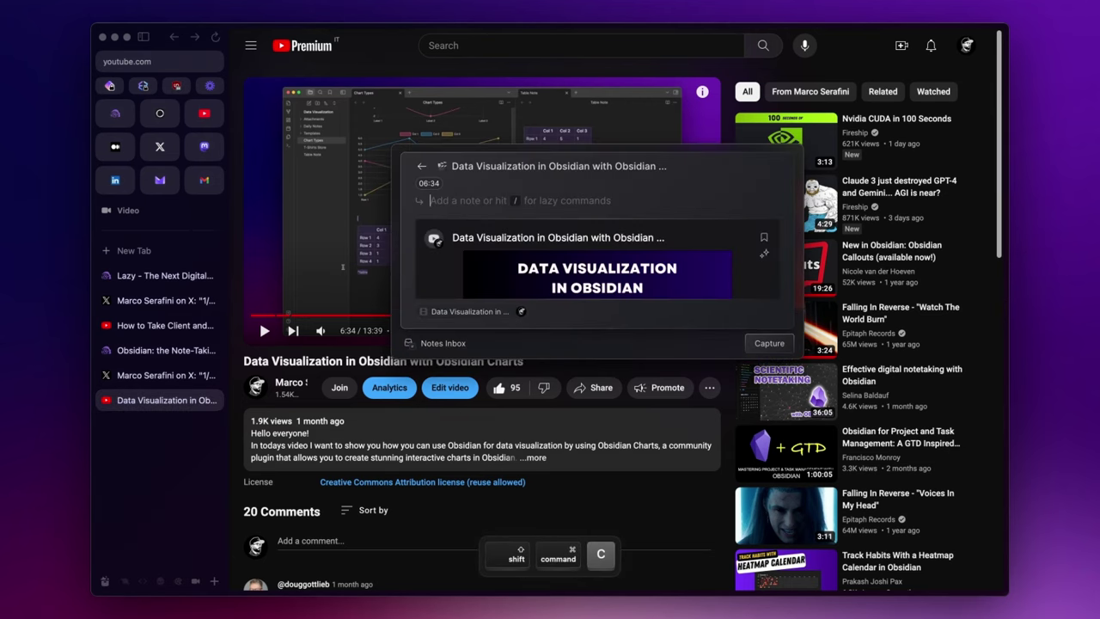
key(super+Return)
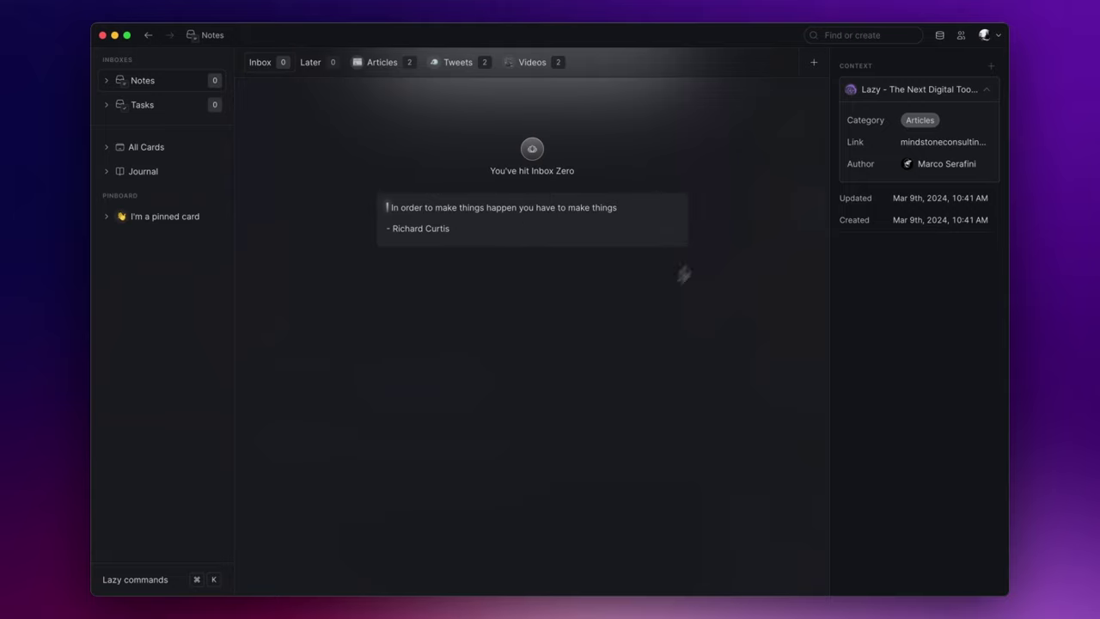
Step: Back in Lazy, examine the new captures in the Articles, Tweets and Videos splits, including the Obsidian article card, and return to the inbox
mouse_move(468, 210)
click(387, 67)
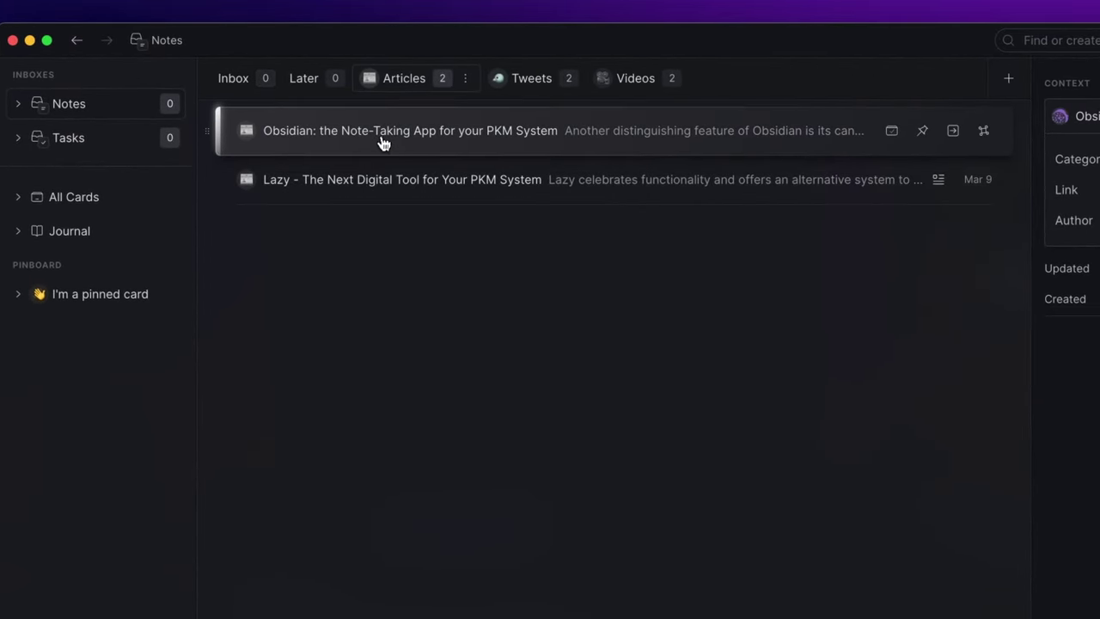
click(426, 138)
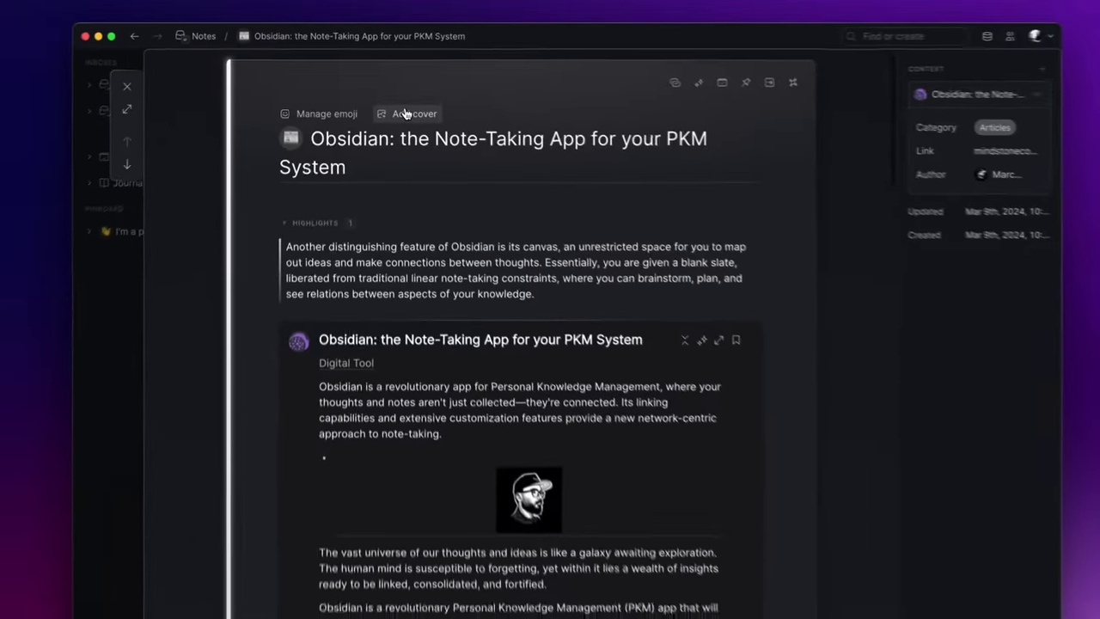
key(Escape)
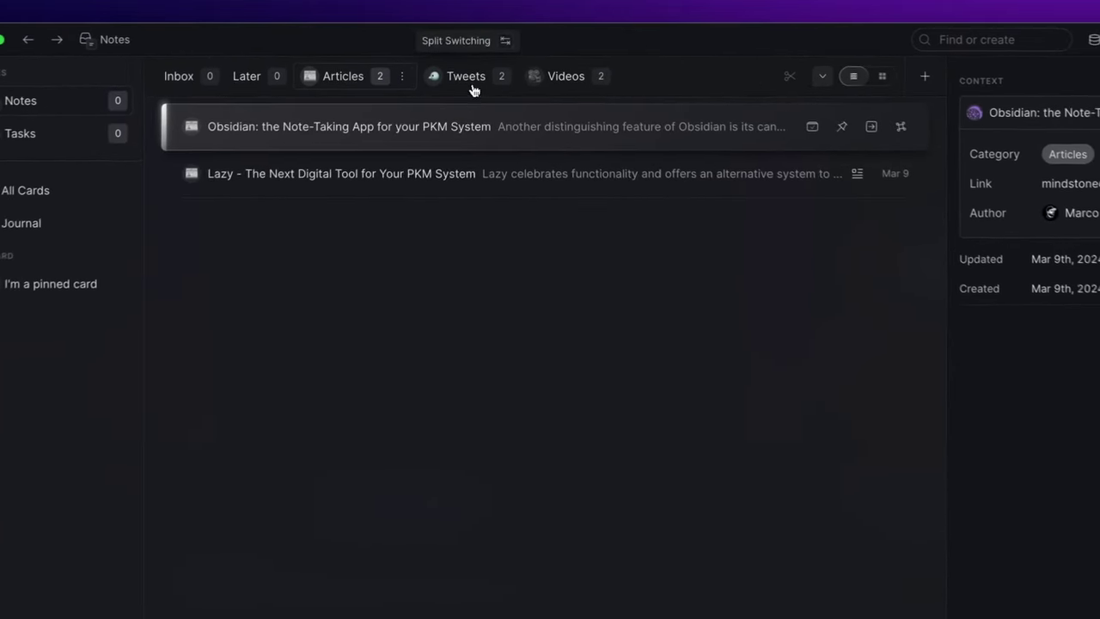
click(472, 64)
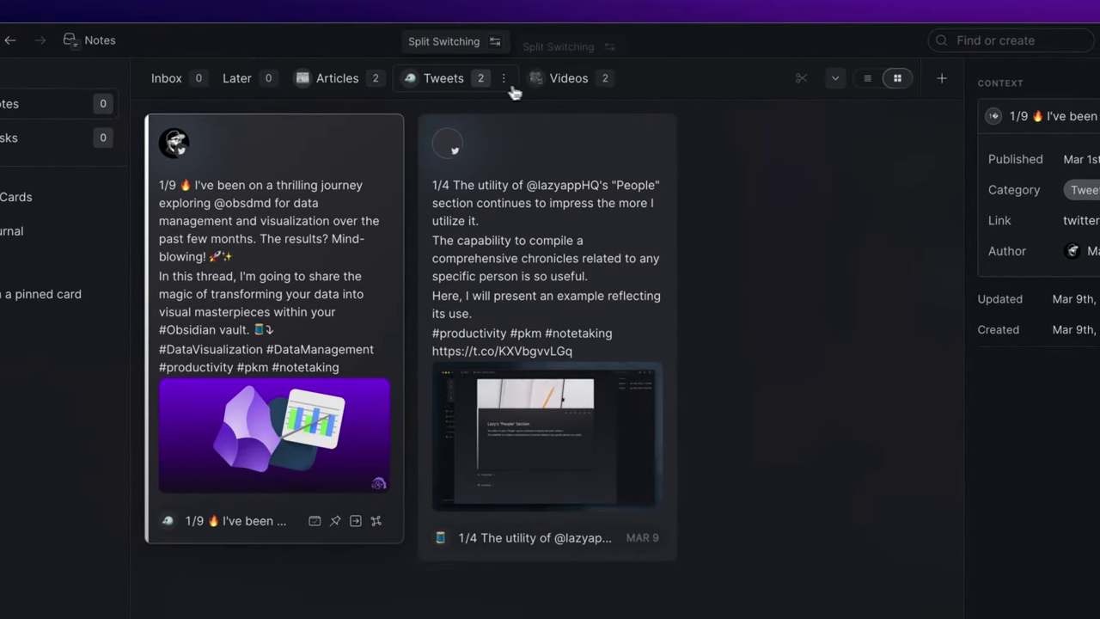
click(573, 89)
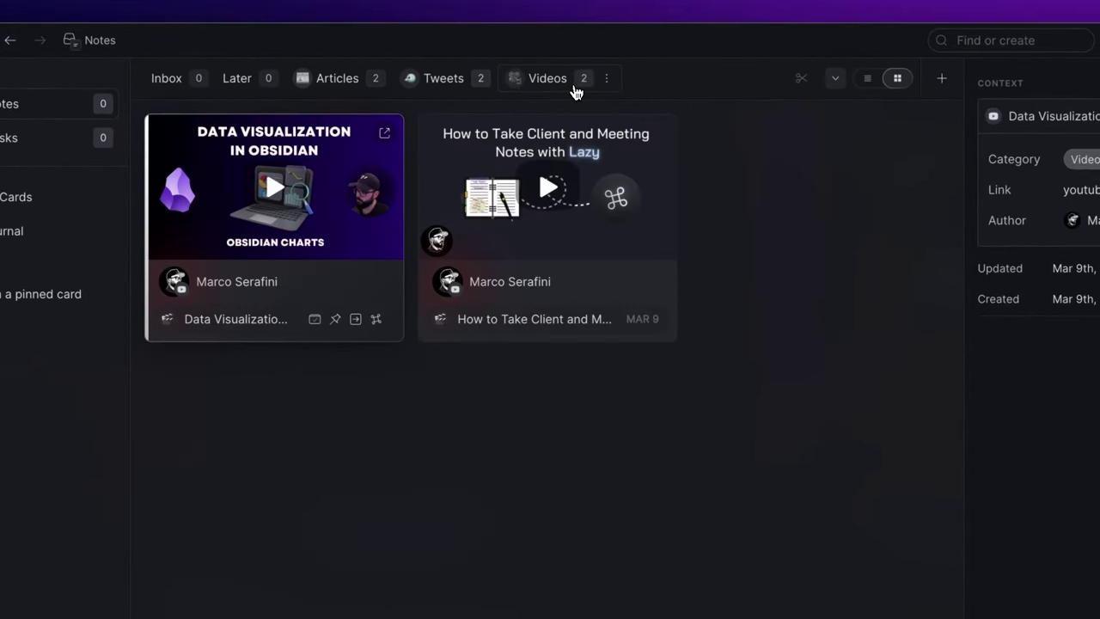
click(434, 336)
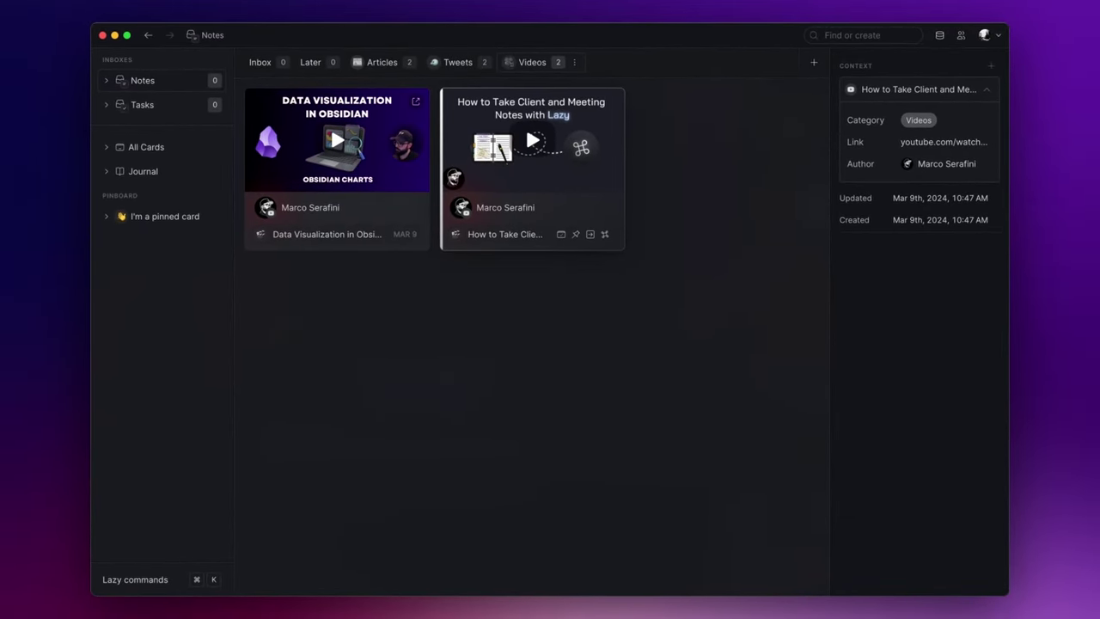
click(344, 146)
click(260, 62)
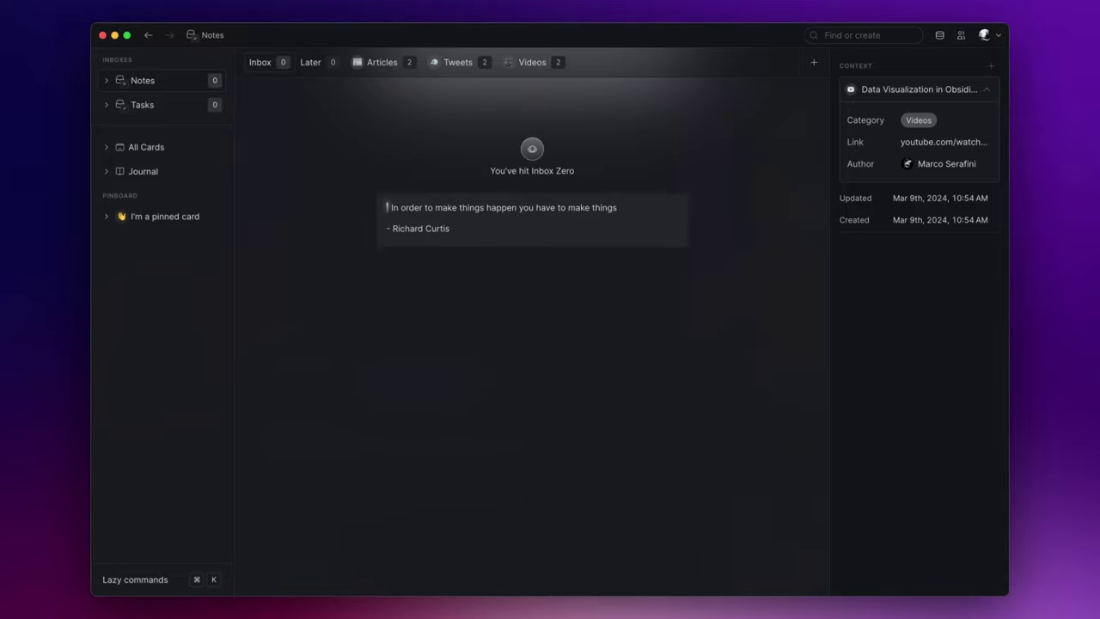
Step: Create a note titled "Later Note" in the Notes inbox and return to the inbox list
key(n)
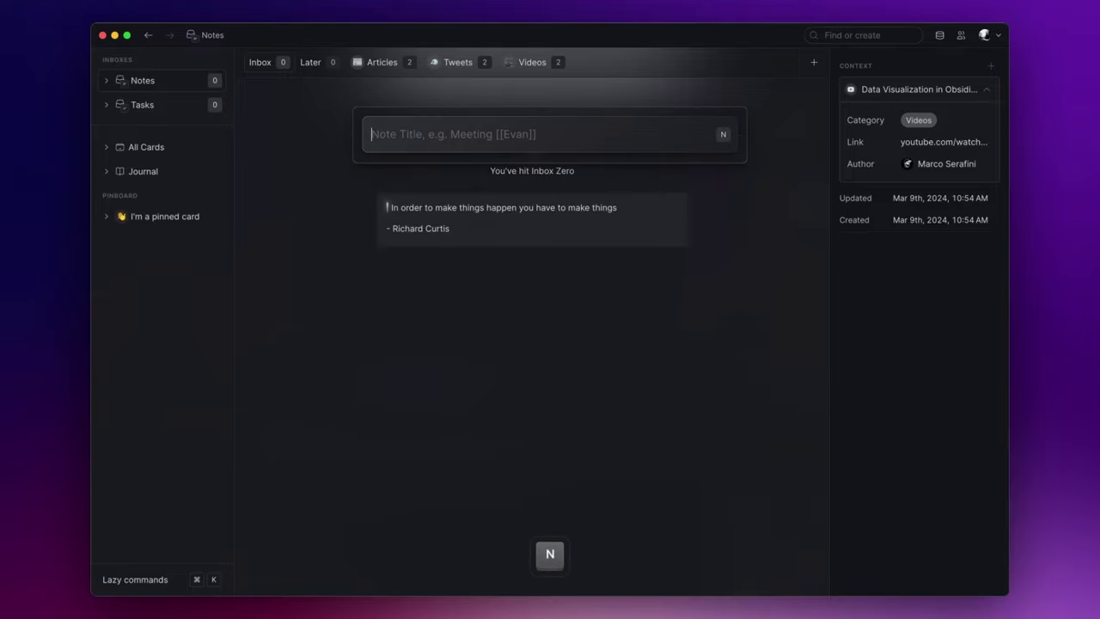
text(Later Note)
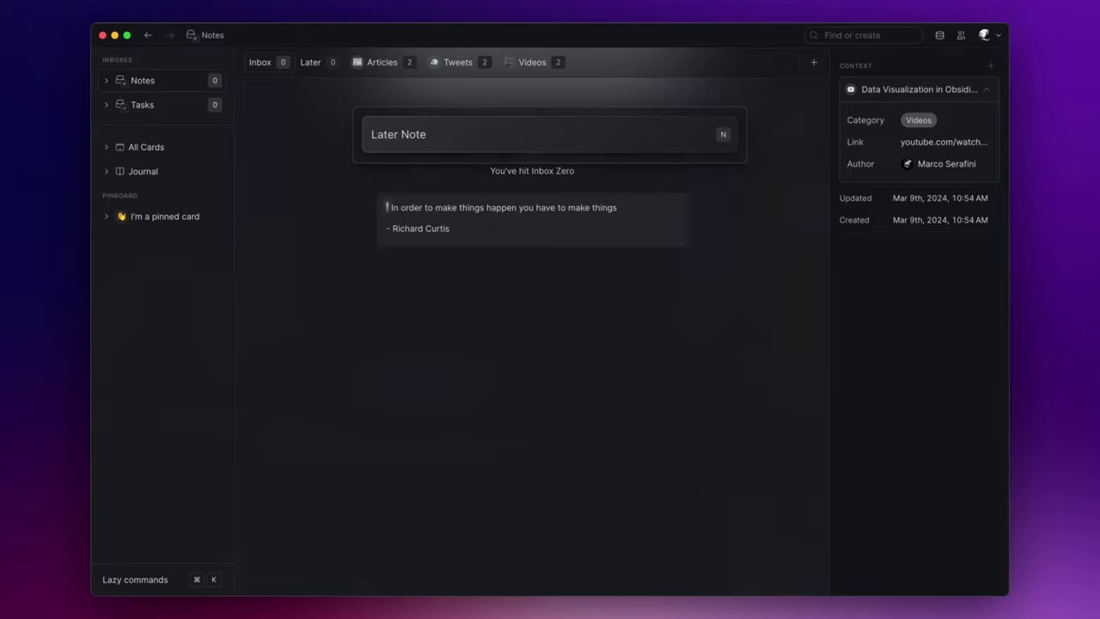
key(Return)
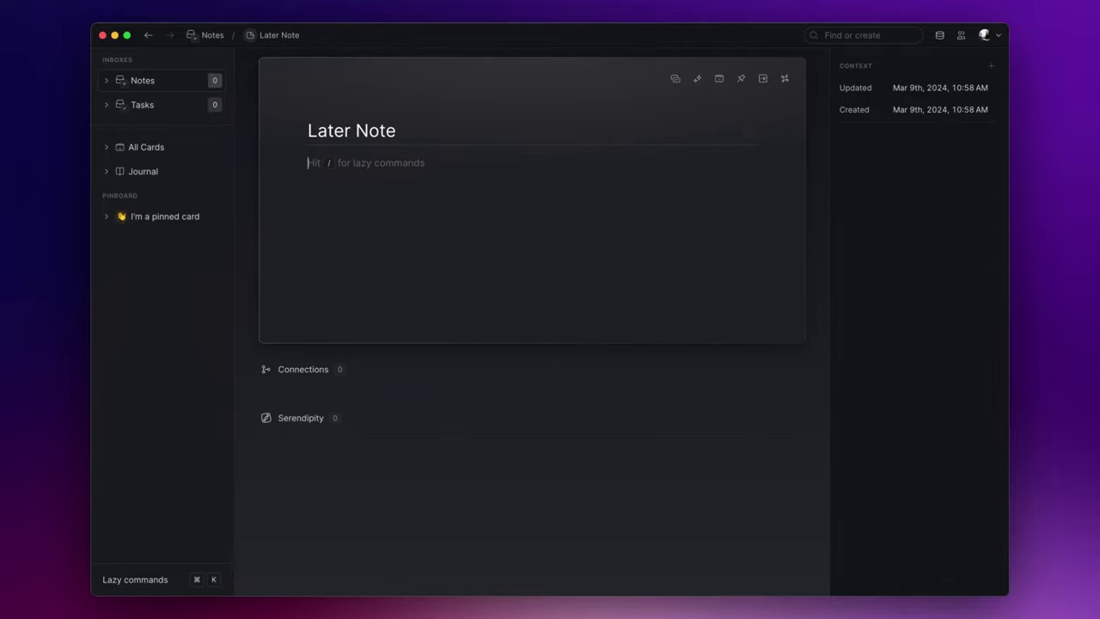
key(Escape)
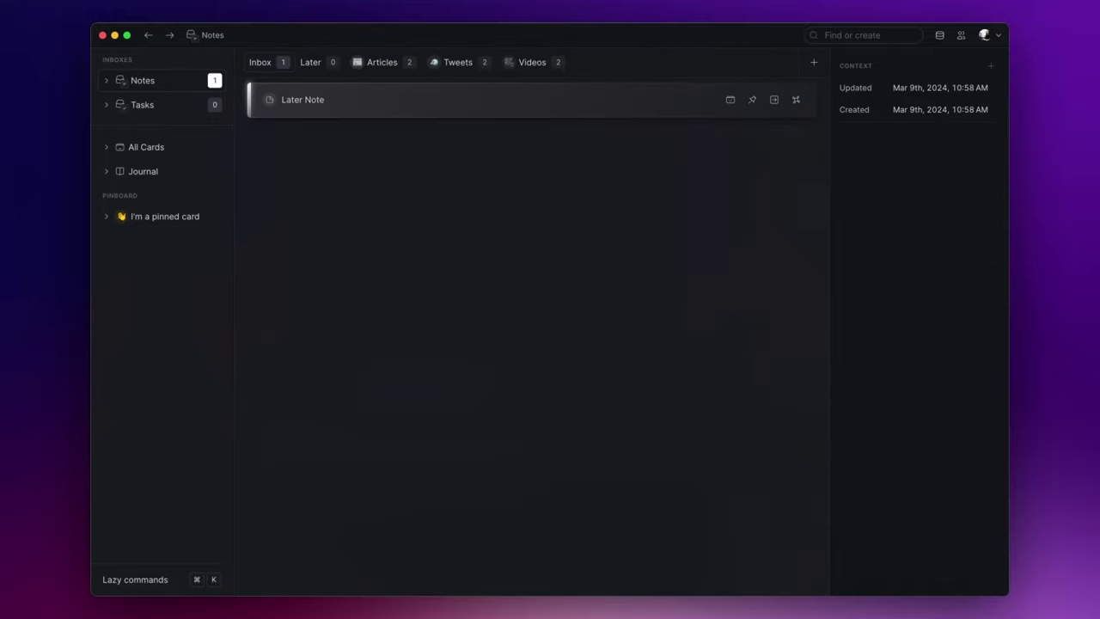
Step: Add a second note titled "Read Note" to the Notes inbox and go back to the list
text(n)
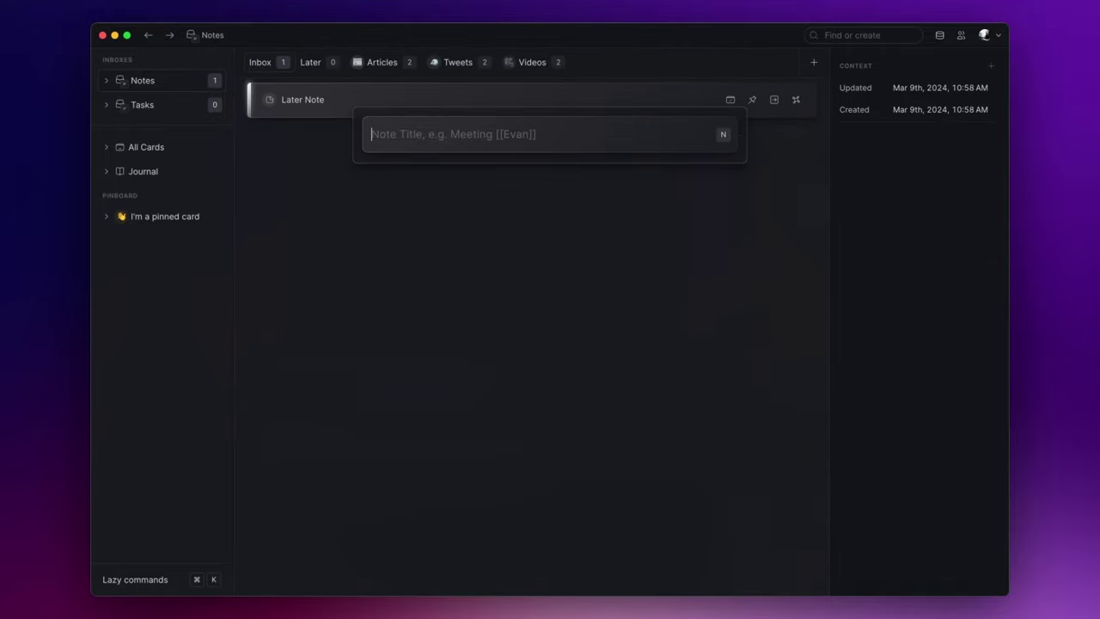
text(Read Note)
key(Return)
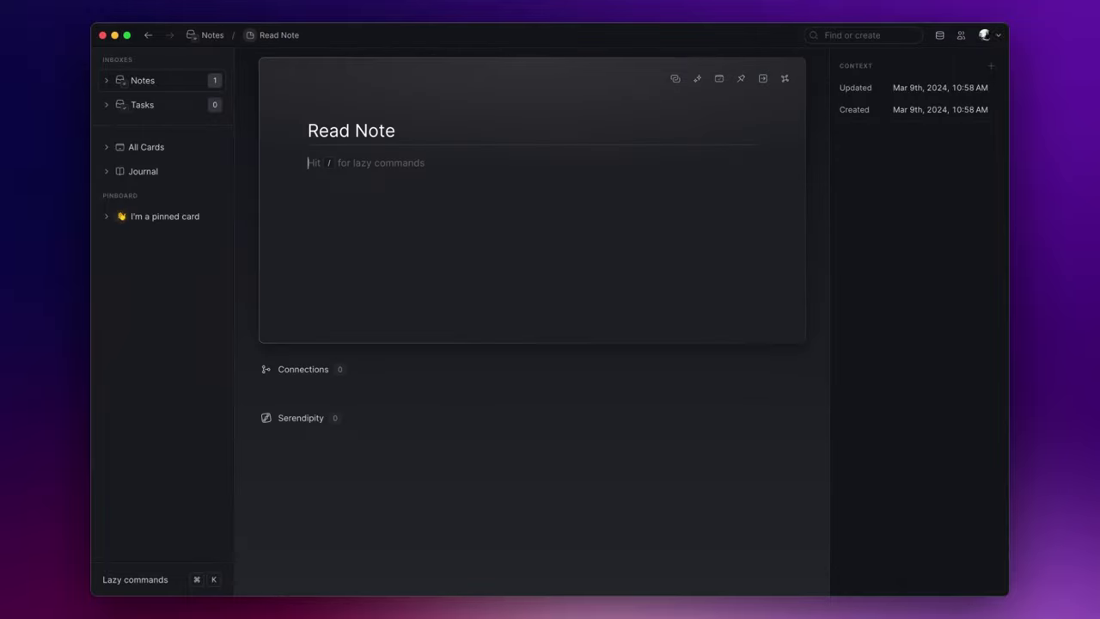
key(Escape)
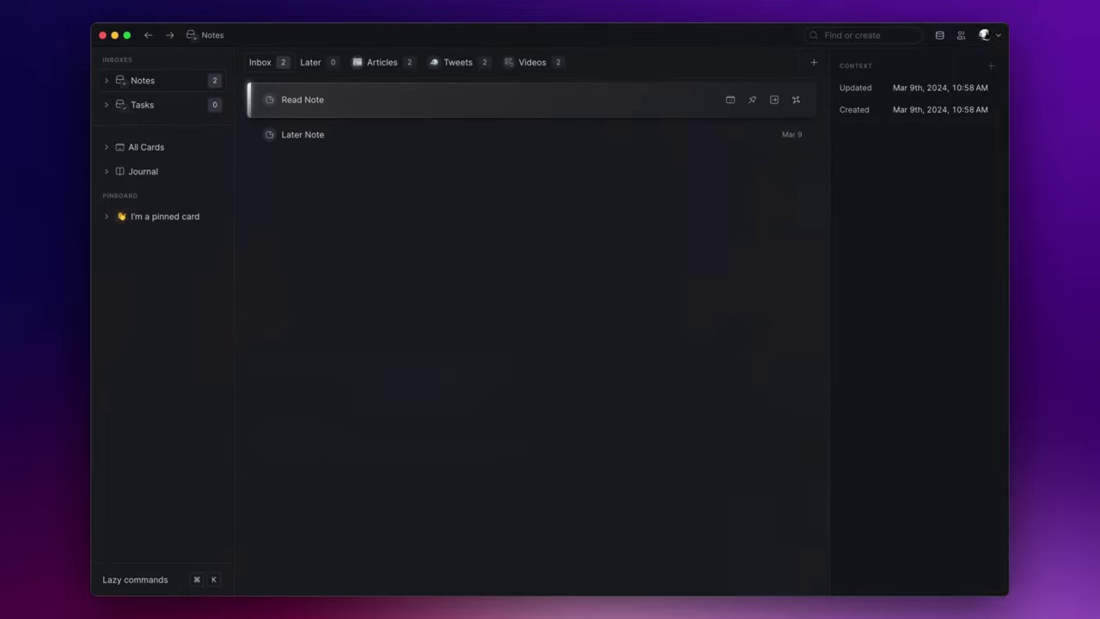
Step: Mark "Later Note" with the Later status, check it in the Later split, and return to the inbox
key(Down)
key(l)
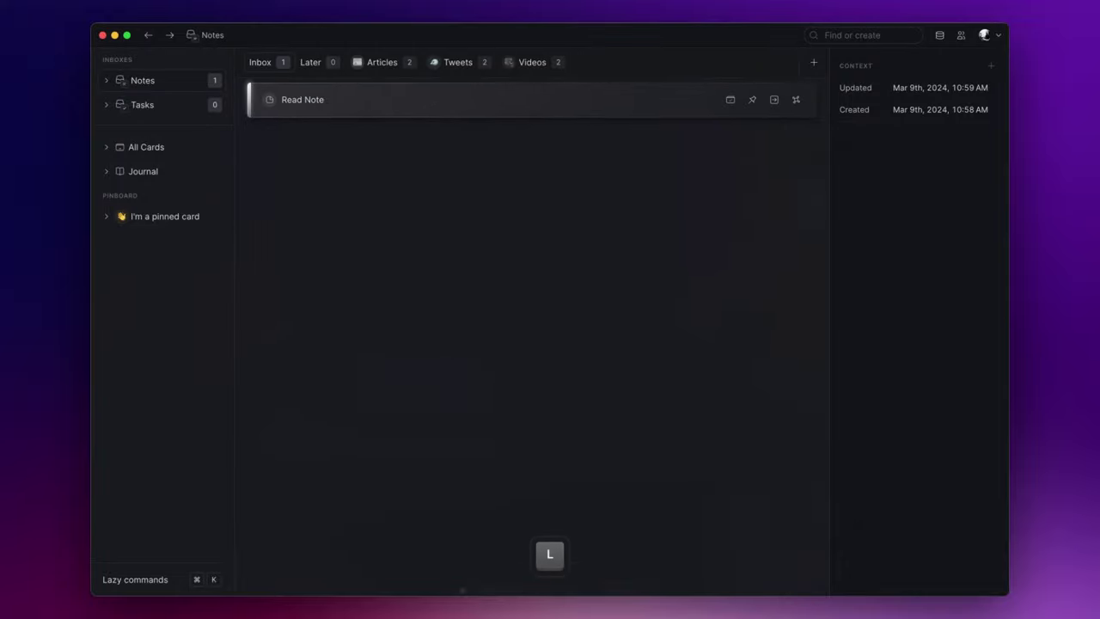
click(313, 63)
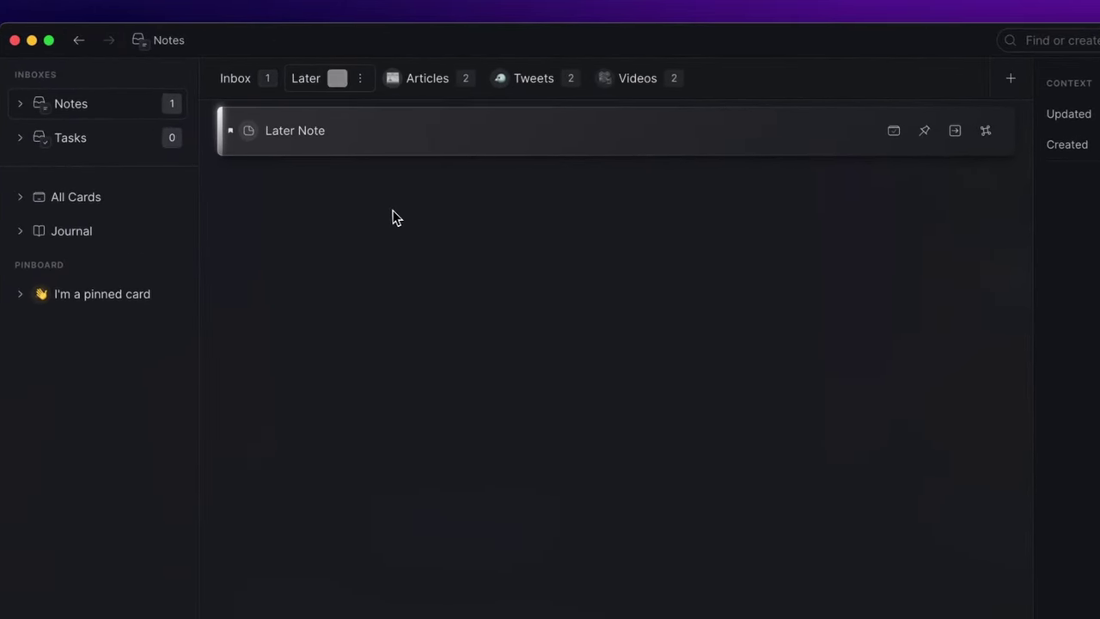
click(241, 79)
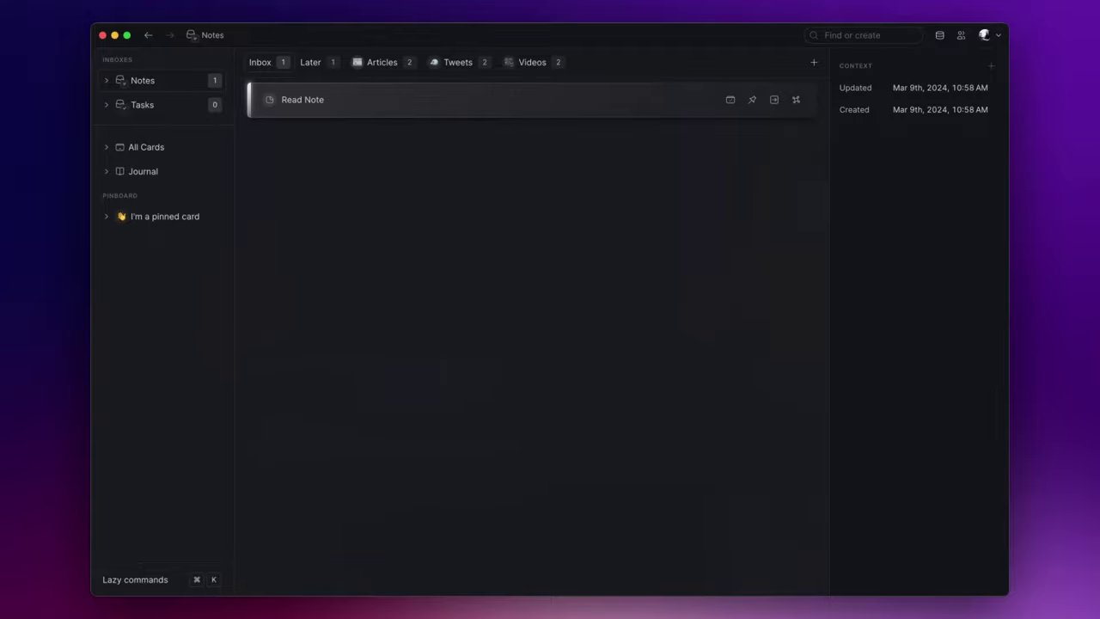
Step: Mark "Read Note" with the Read status and filter the Notes inbox by the status Read
key(r)
click(715, 61)
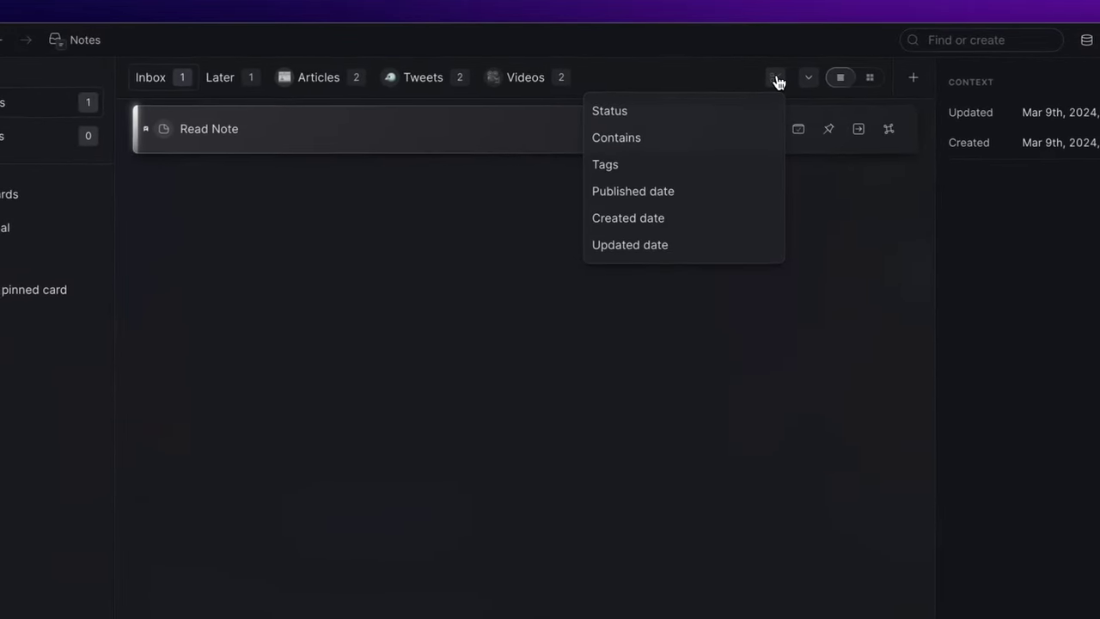
click(635, 113)
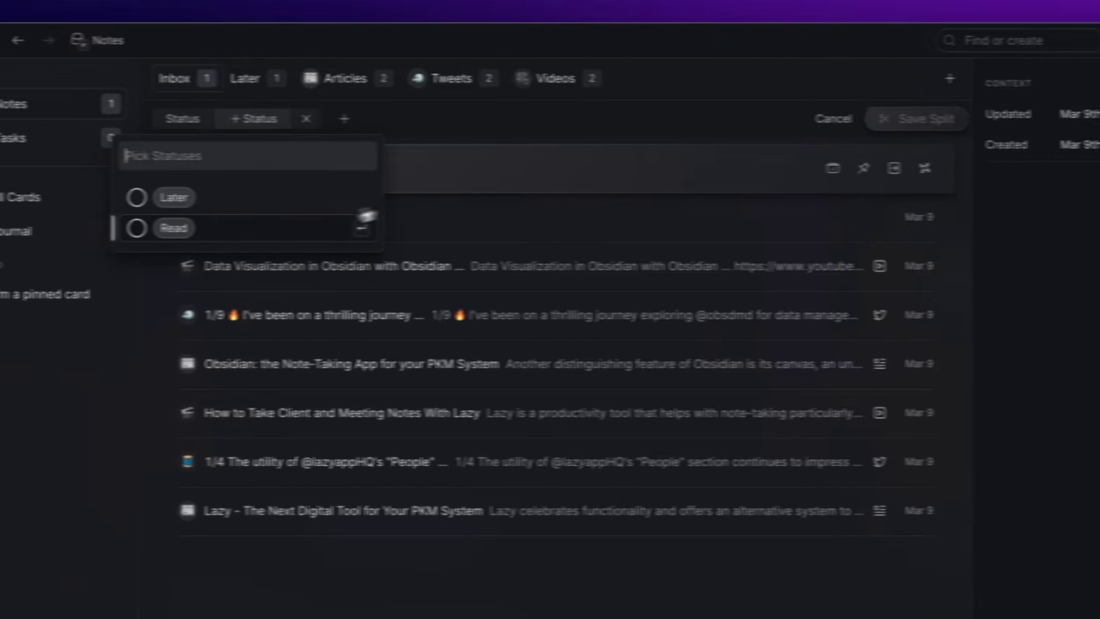
click(159, 229)
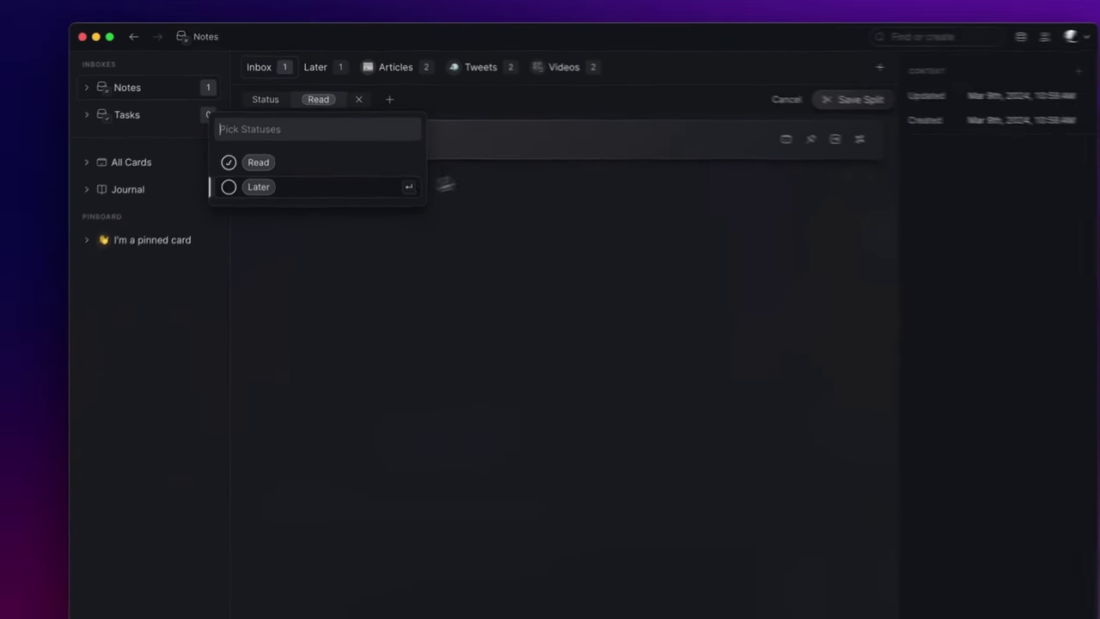
key(Escape)
Step: Save the filtered view as an inbox split named "Read" with the red book emoji as its icon
click(783, 93)
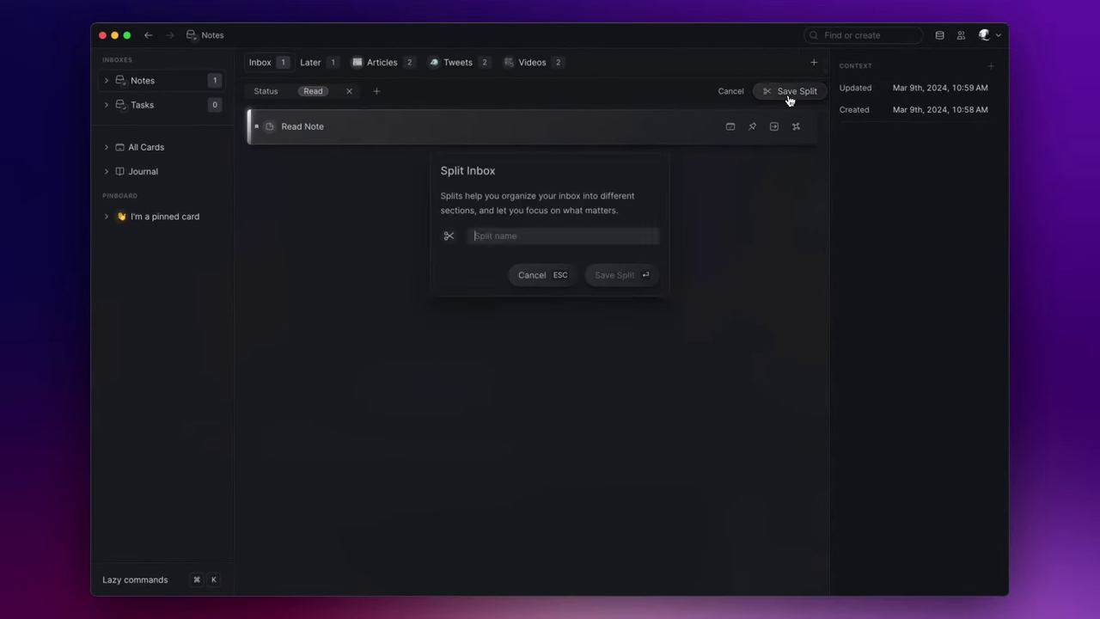
text(Read)
click(450, 243)
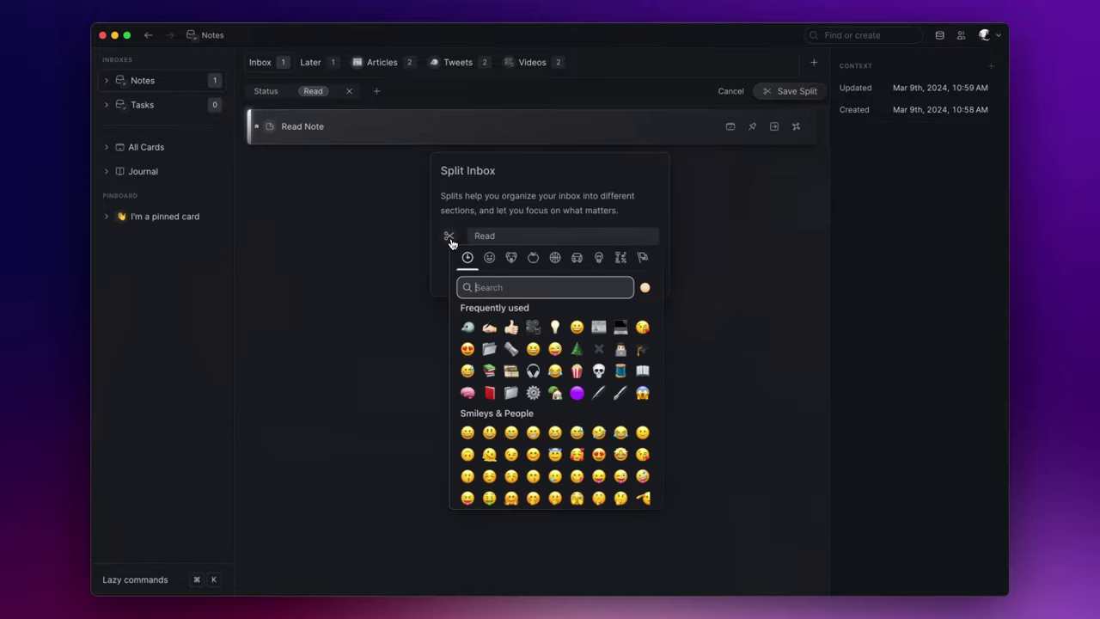
click(486, 402)
click(624, 274)
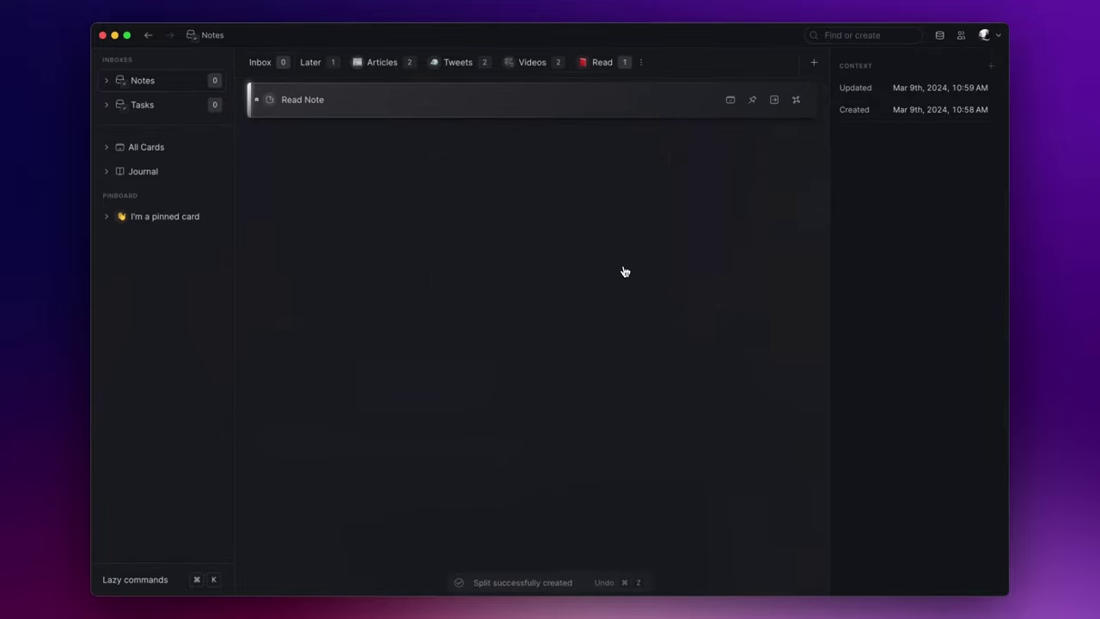